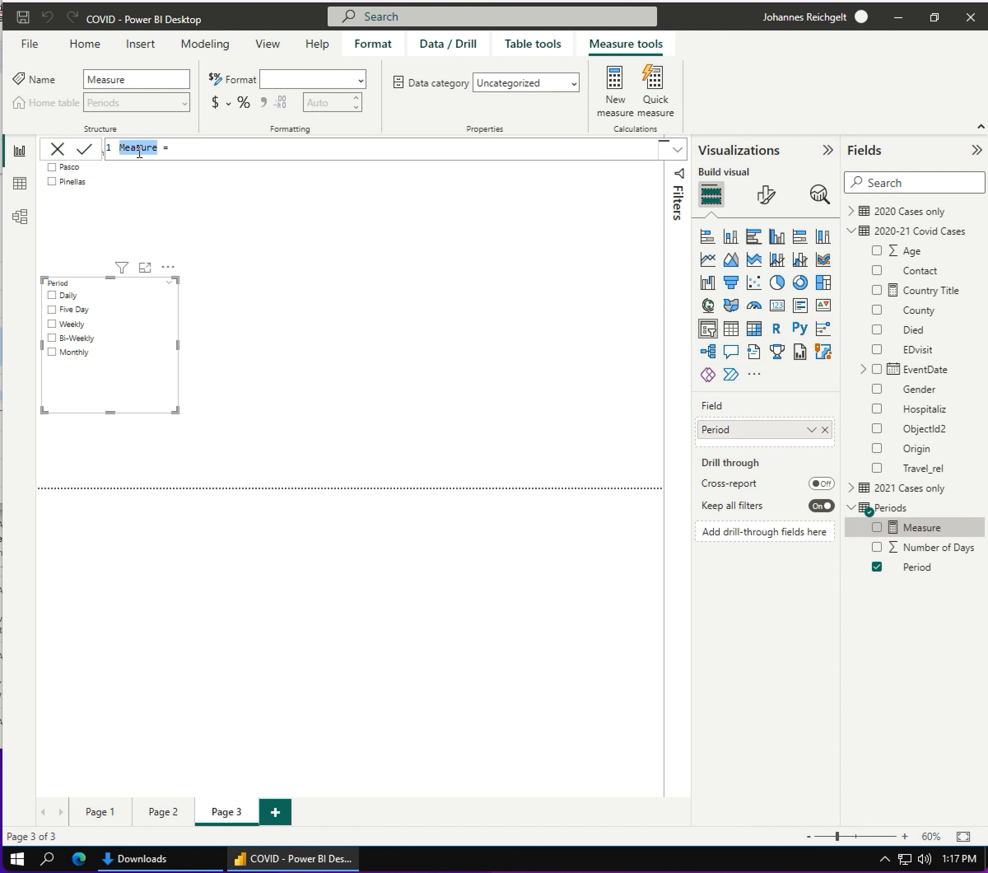
- Name the new measure in the Periods table "Moving Window"
{"action": "type", "text": "Mpving Windows"}
{"action": "left_click", "coordinate": [131, 150]}
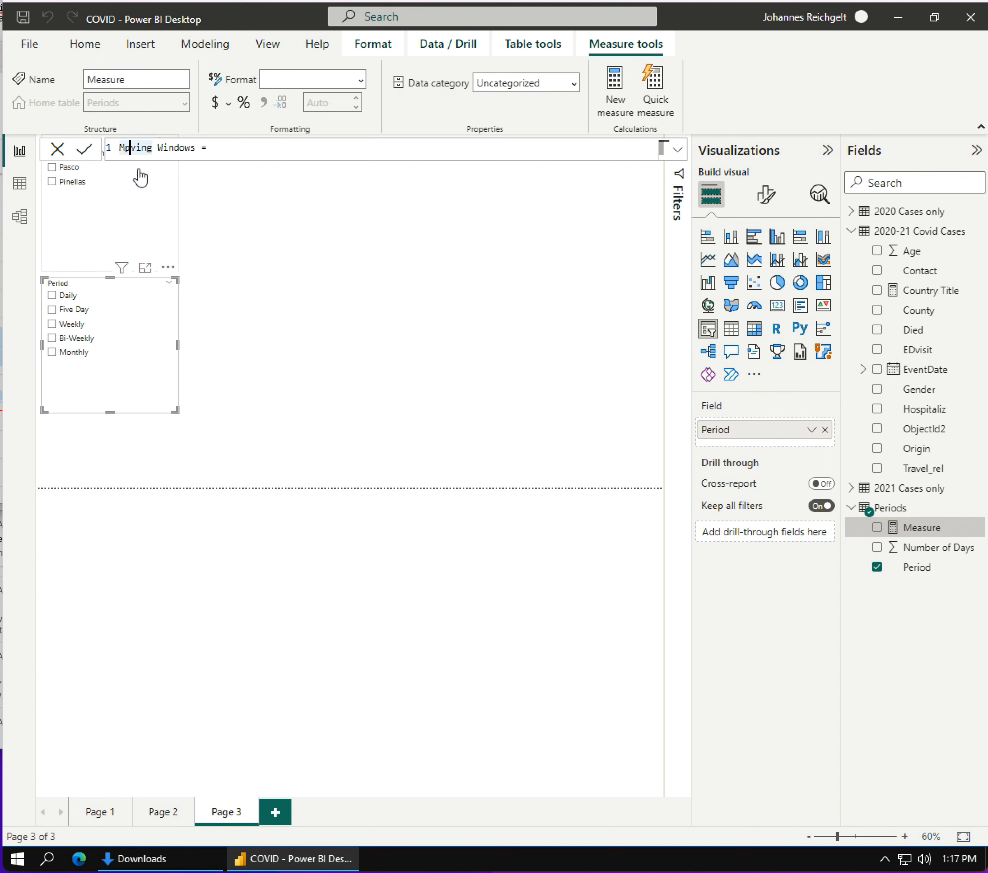
{"action": "key", "text": "BackSpace"}
{"action": "type", "text": "o"}
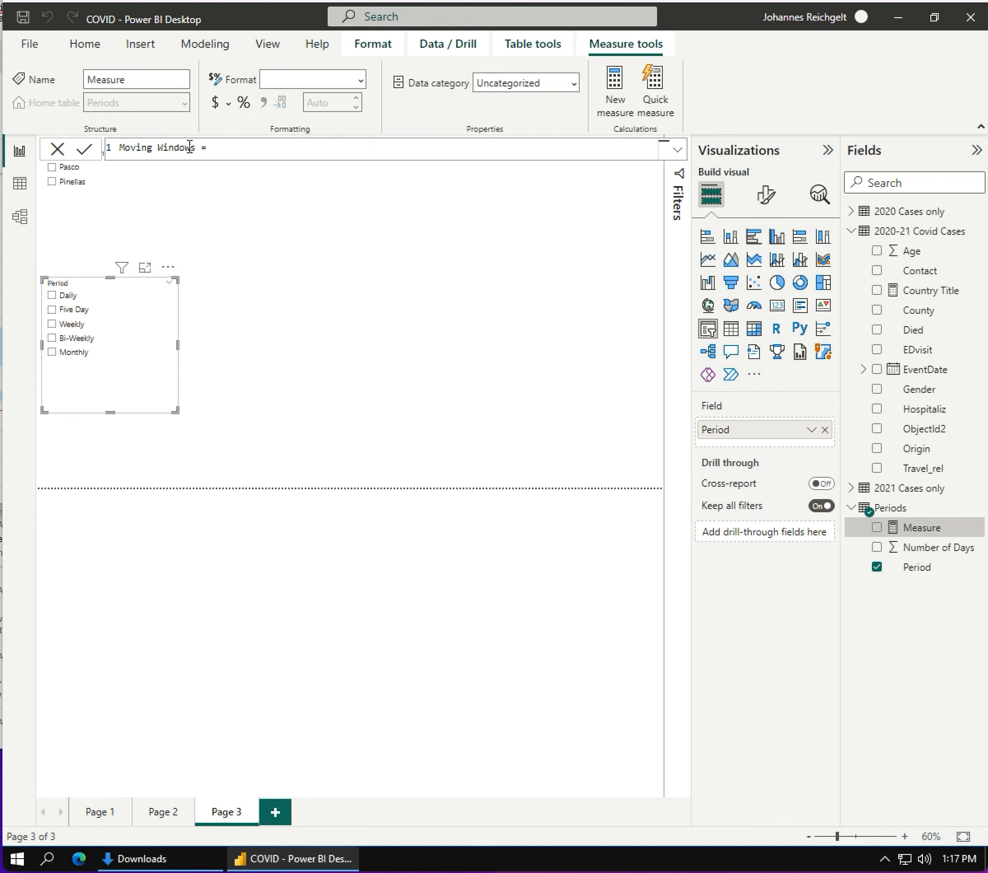
{"action": "double_click", "coordinate": [192, 147]}
{"action": "key", "text": "Delete"}
- Begin the Moving Window formula with an IF whose logical test is HASONEVALUE(Periods[Period])
{"action": "left_click", "coordinate": [236, 151]}
{"action": "type", "text": "IF(HAS"}
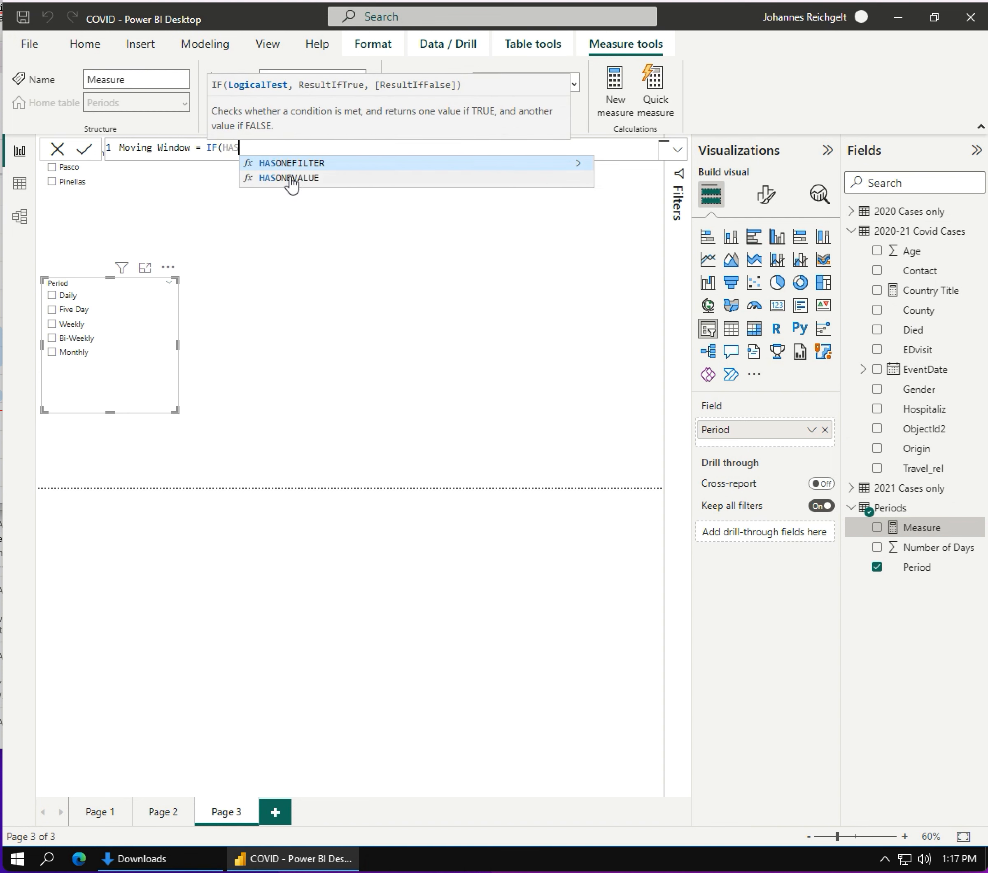
{"action": "left_click", "coordinate": [287, 178]}
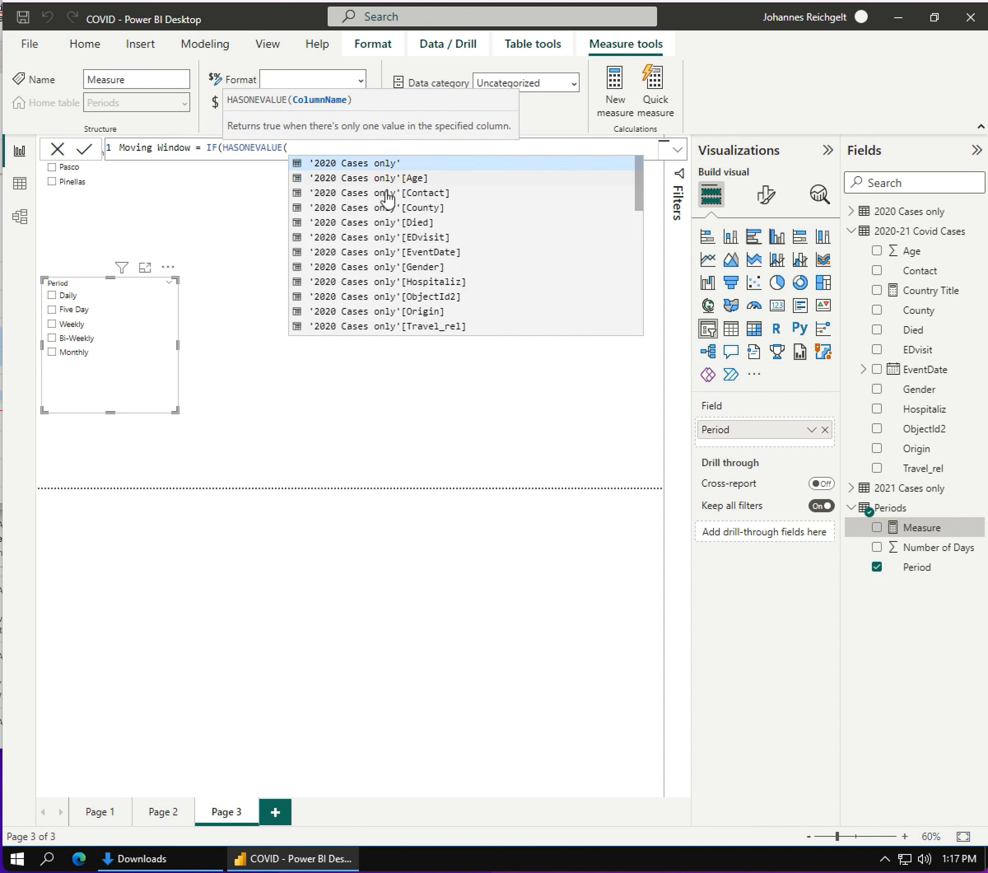
{"action": "scroll", "coordinate": [475, 220], "scroll_direction": "down", "scroll_amount": 10}
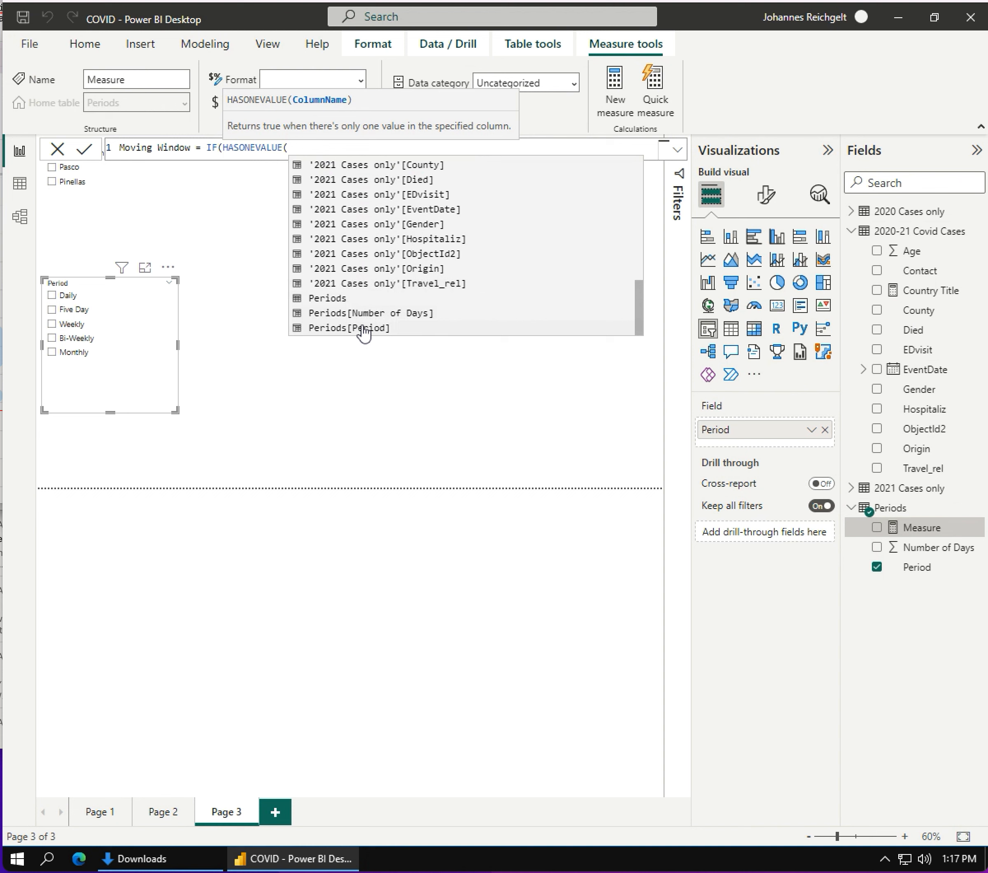
{"action": "left_click", "coordinate": [364, 329]}
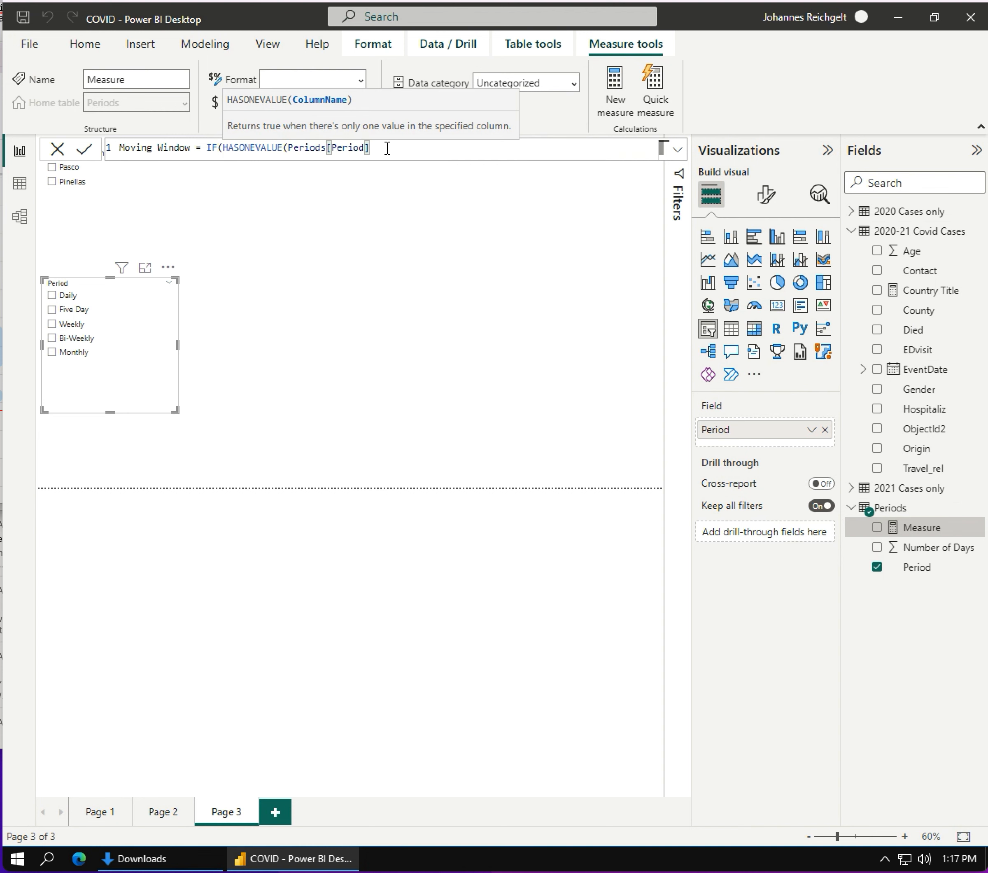
{"action": "type", "text": "),"}
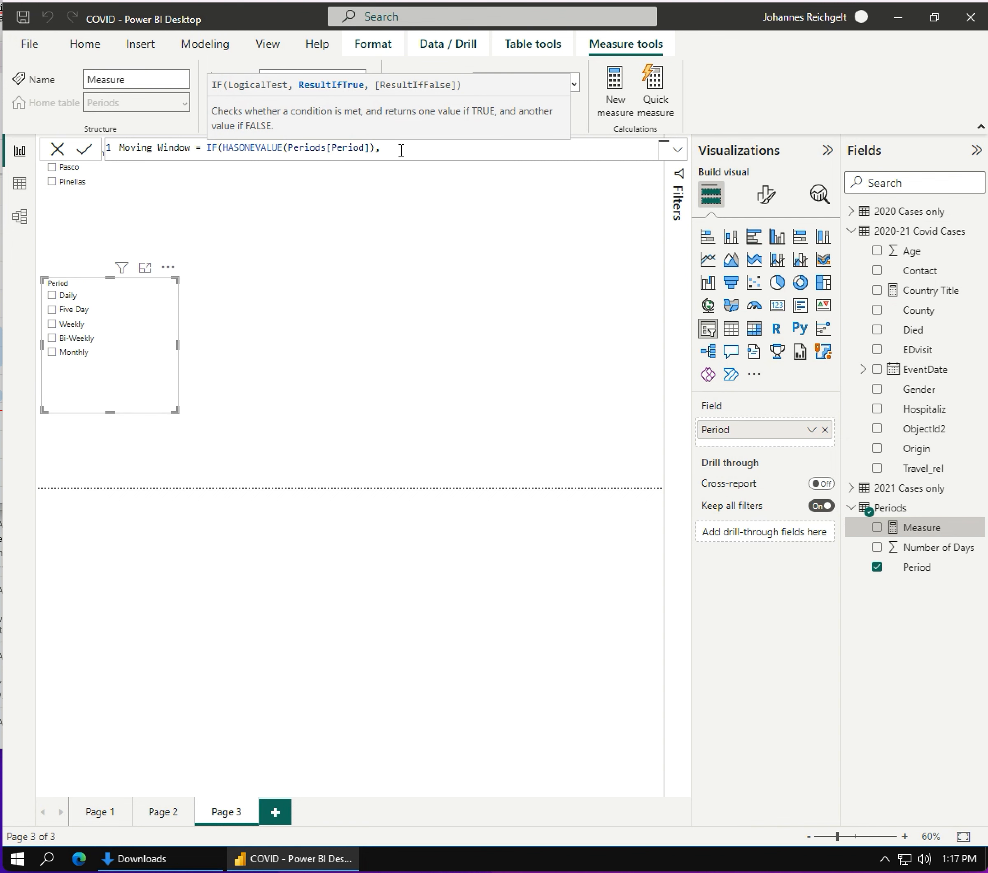
{"action": "type", "text": " VALUES"}
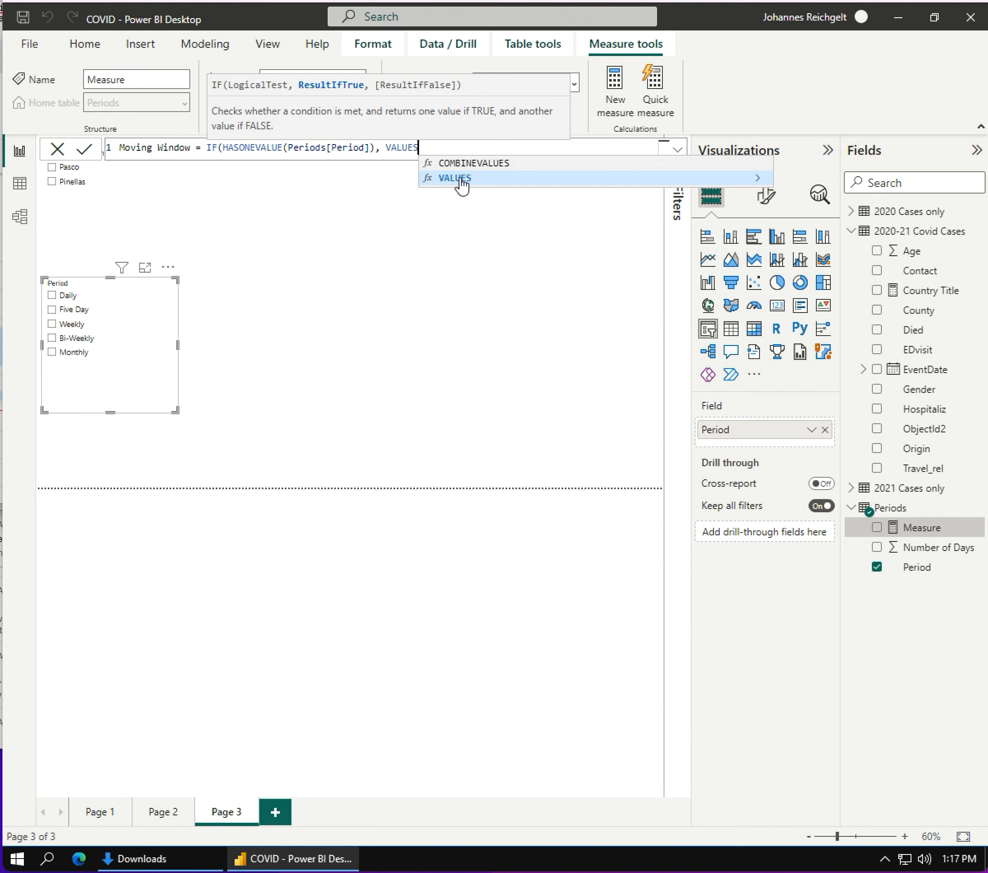
- Complete the IF with VALUES('Periods'[Number of Days]) as the true result and 5 as the false result, and commit the measure
{"action": "left_click", "coordinate": [458, 178]}
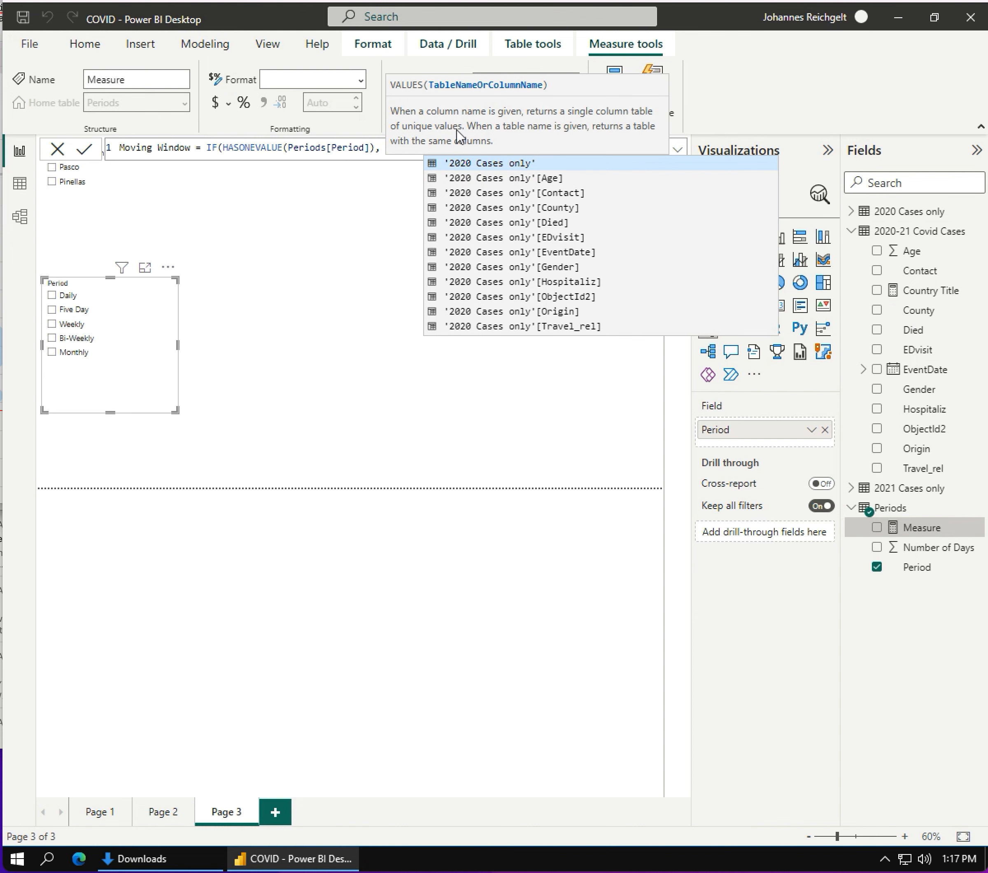
{"action": "left_click", "coordinate": [390, 155]}
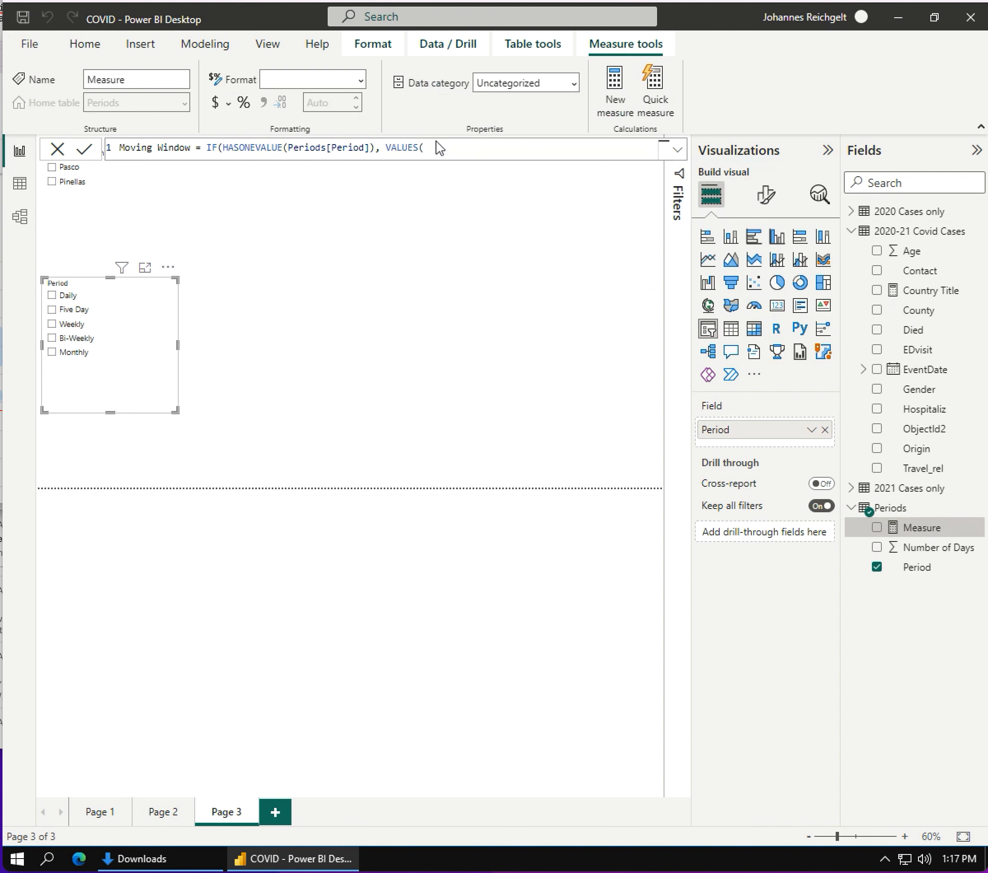
{"action": "key", "text": "Return"}
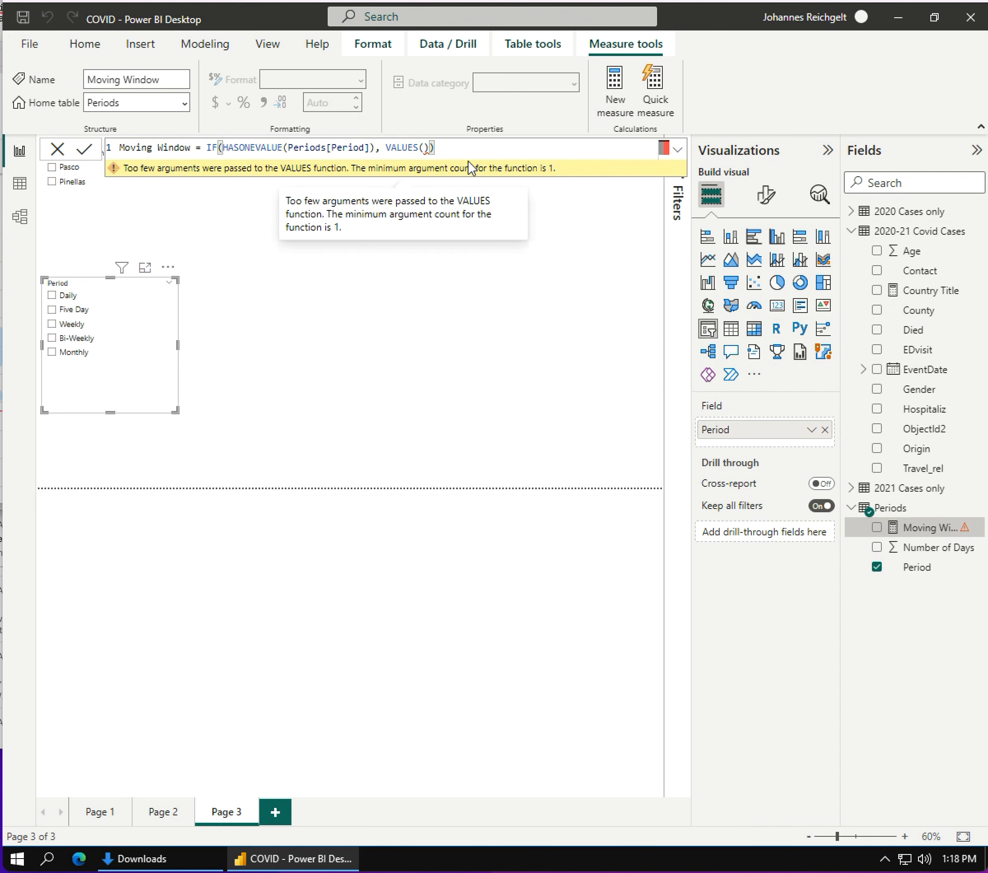
{"action": "key", "text": "BackSpace"}
{"action": "key", "text": "BackSpace"}
{"action": "type", "text": "'Er"}
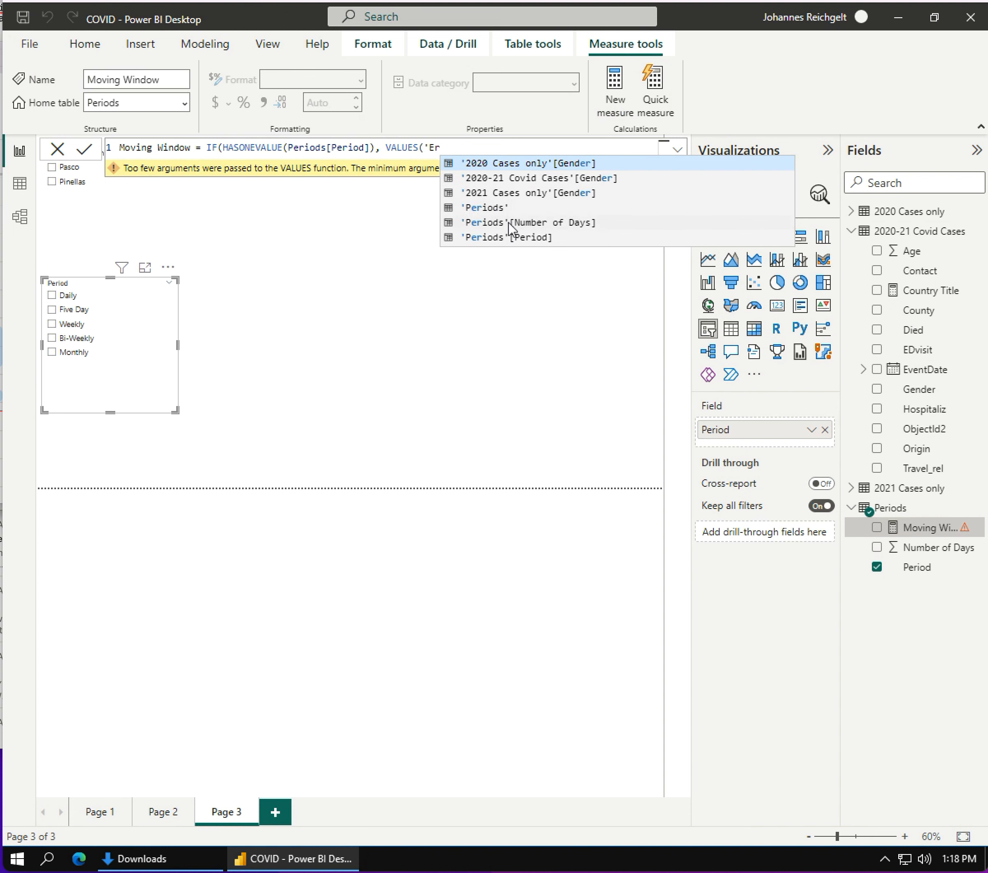
{"action": "left_click", "coordinate": [509, 223]}
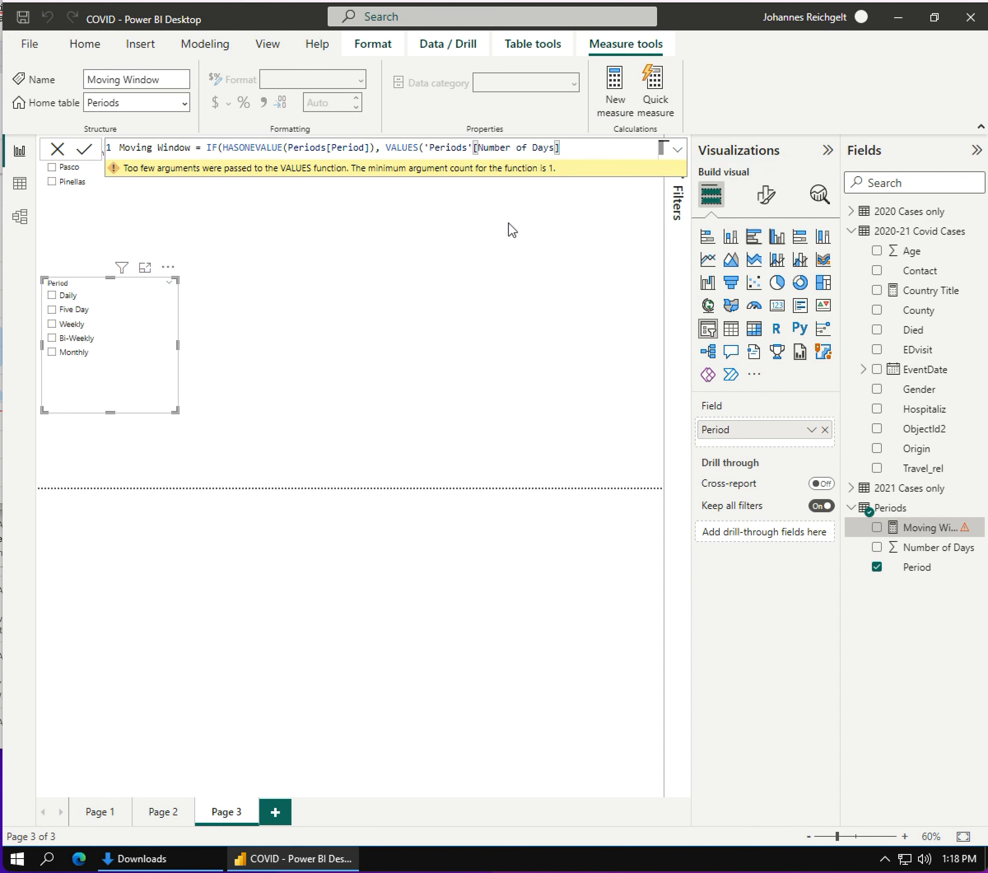
{"action": "type", "text": "), 5)"}
{"action": "left_click", "coordinate": [86, 150]}
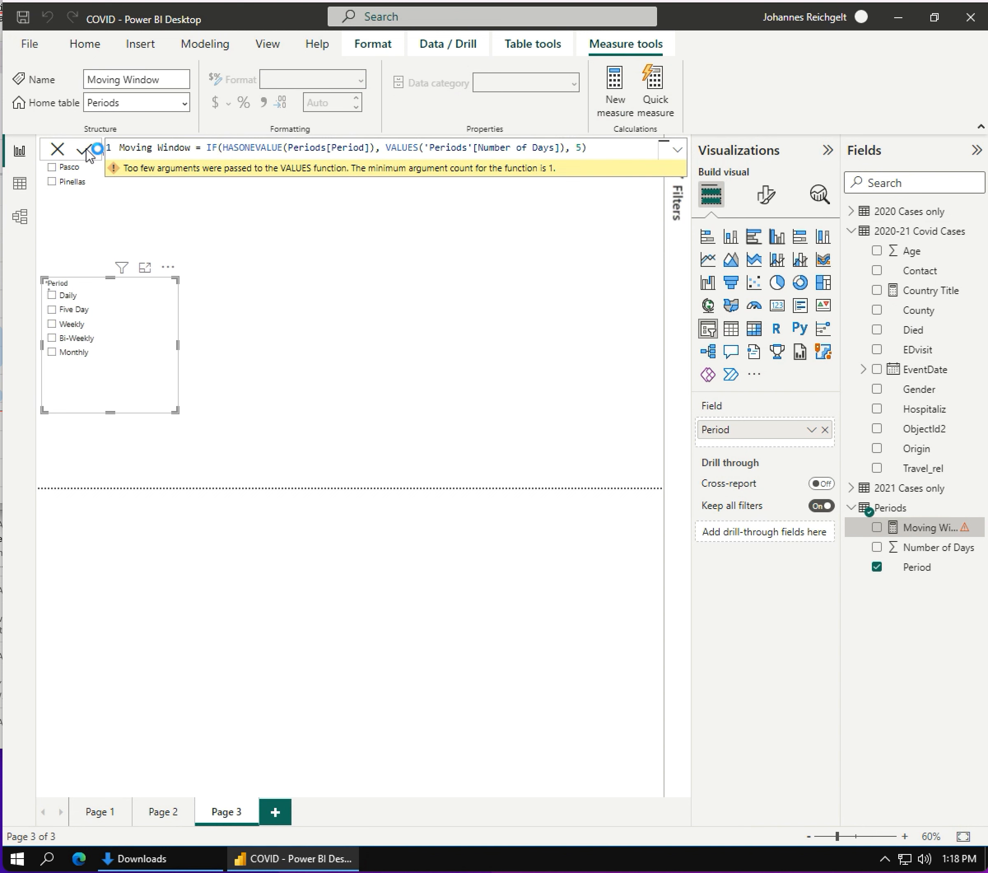
{"action": "left_click", "coordinate": [57, 150]}
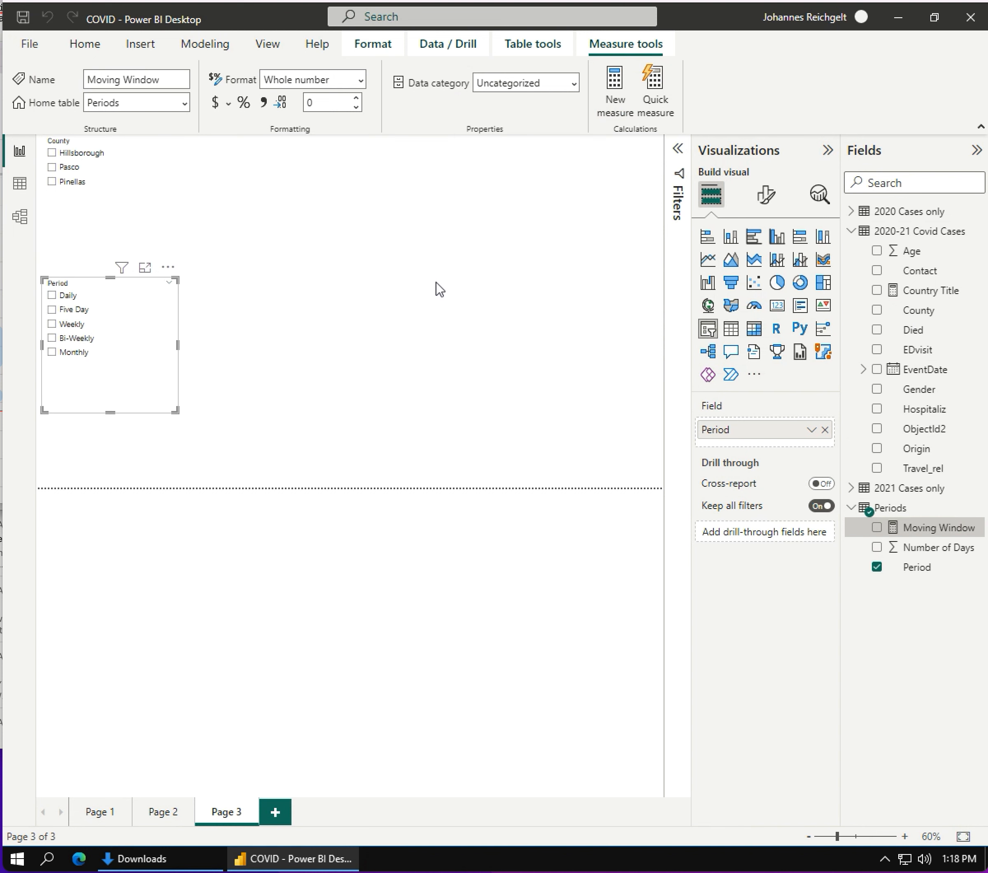
- Create a new measure in the 2020-21 Covid Cases table and name it "Moving Average"
{"action": "left_click", "coordinate": [83, 45]}
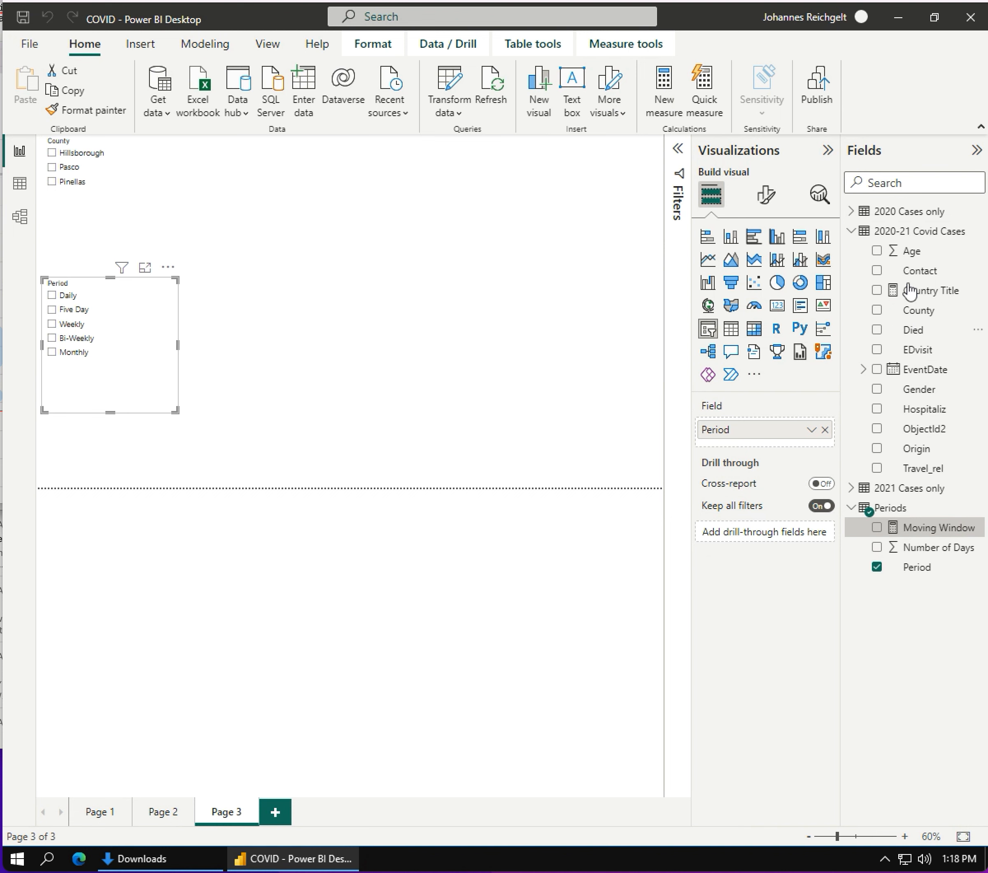
{"action": "left_click", "coordinate": [978, 232]}
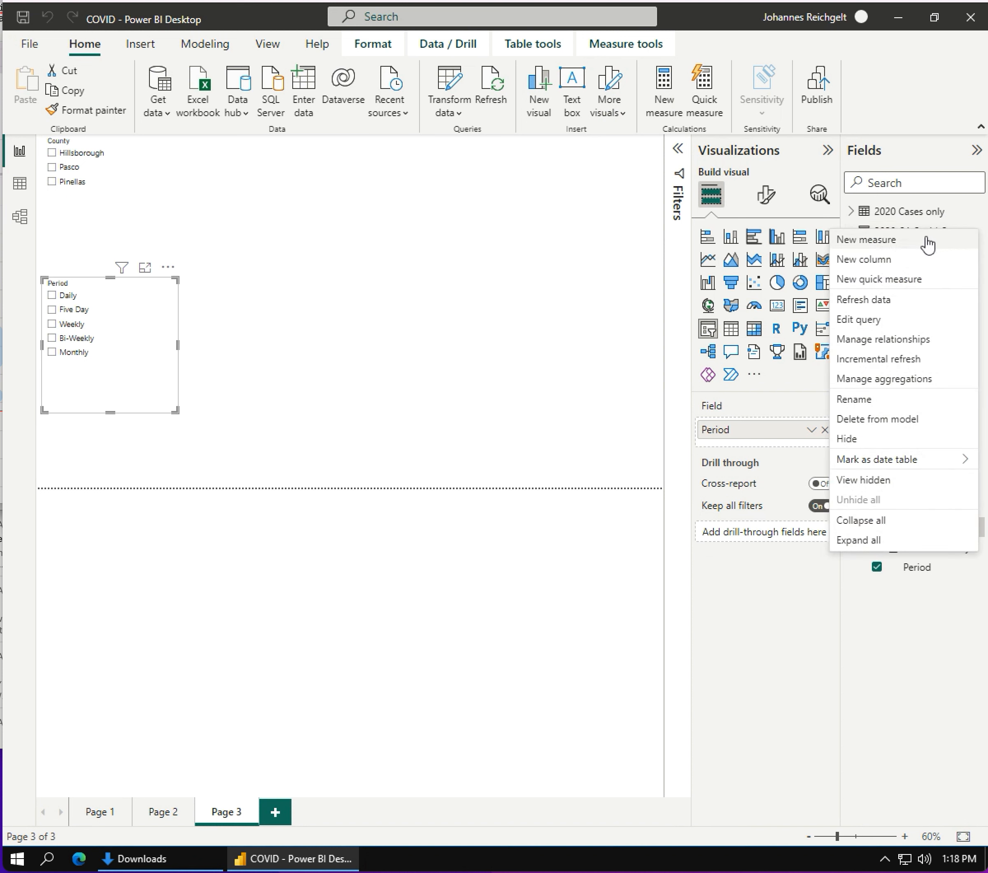
{"action": "left_click", "coordinate": [885, 242]}
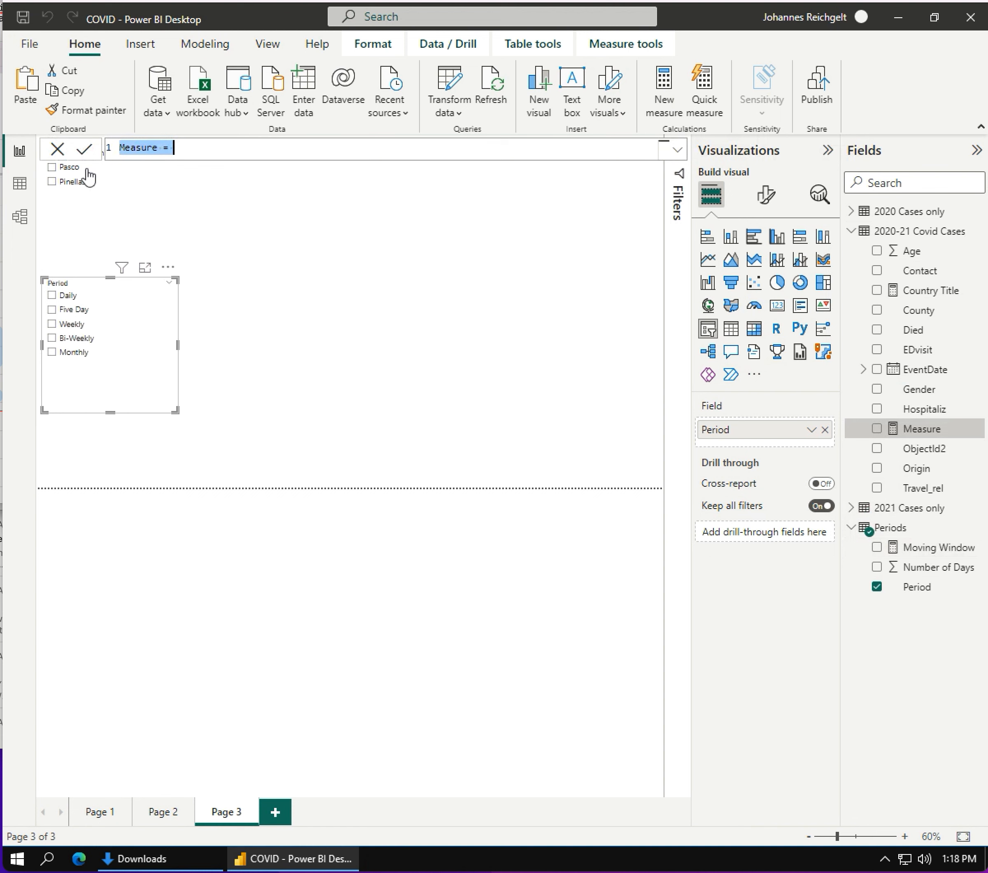
{"action": "double_click", "coordinate": [133, 148]}
{"action": "type", "text": "Moving Average"}
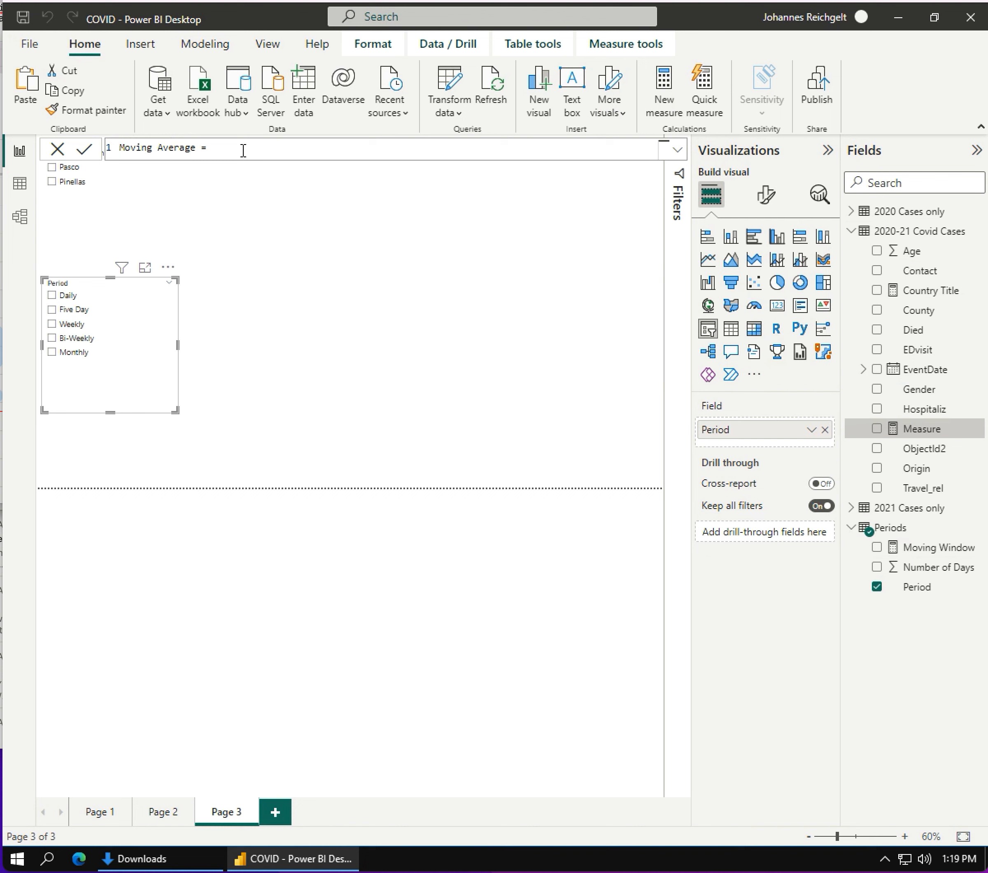
- Start the Moving Average formula with CALCULATE, using COUNT('2020-21 Covid Cases'[ObjectId2]) as its expression
{"action": "type", "text": "CAL"}
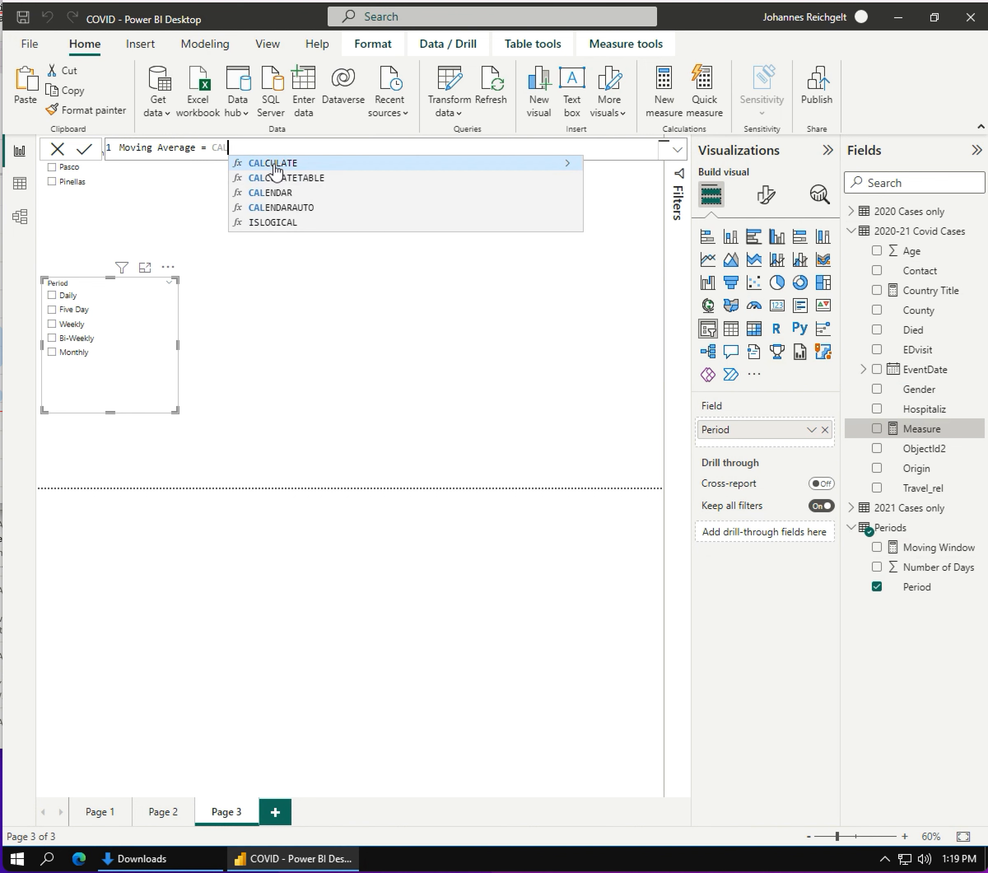
{"action": "left_click", "coordinate": [275, 173]}
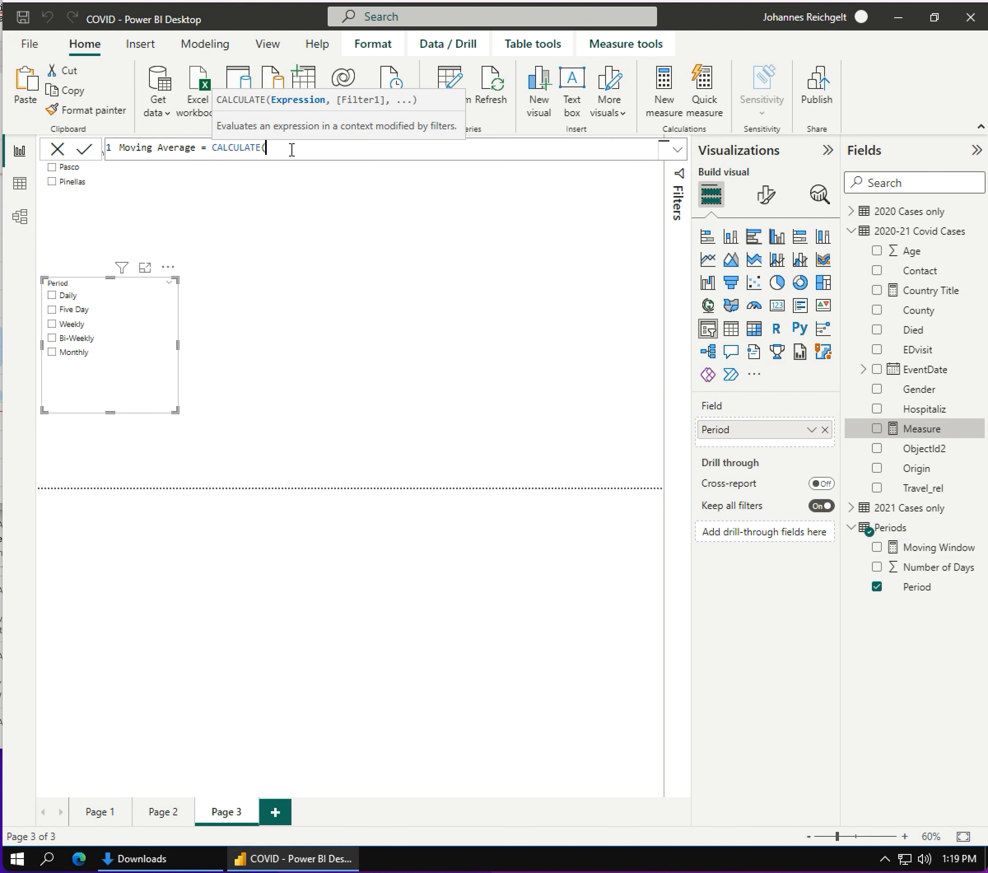
{"action": "type", "text": "COUNT"}
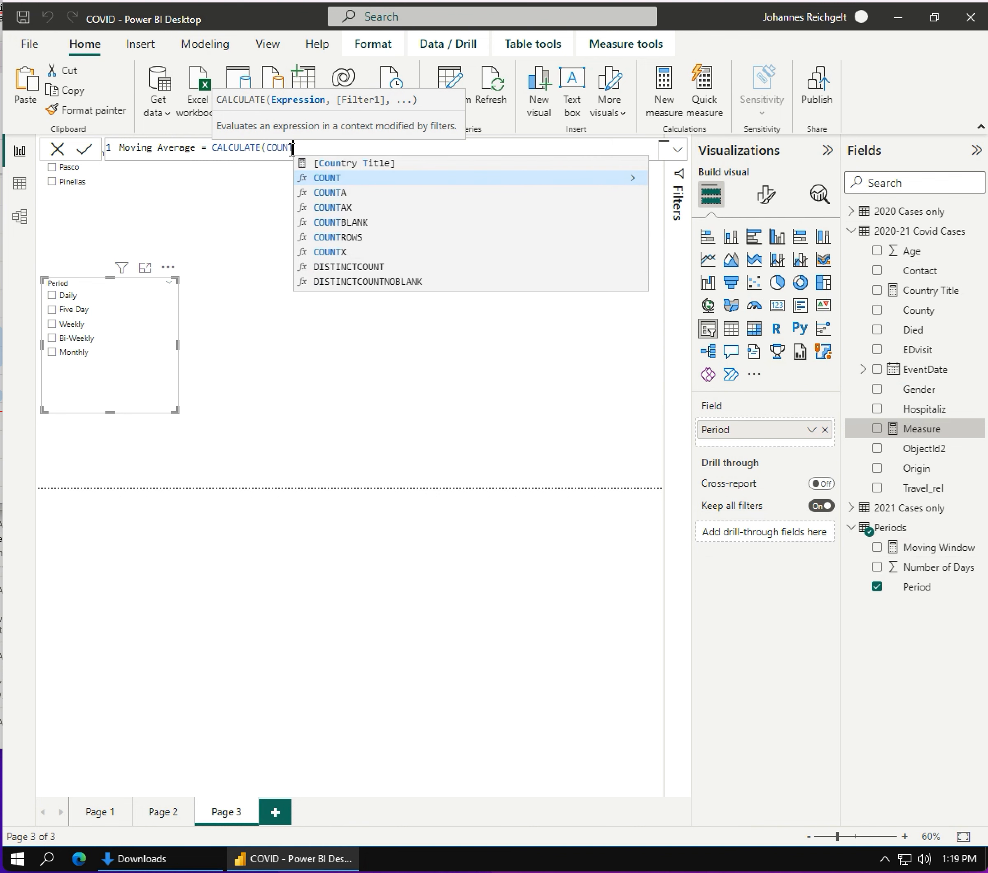
{"action": "type", "text": "("}
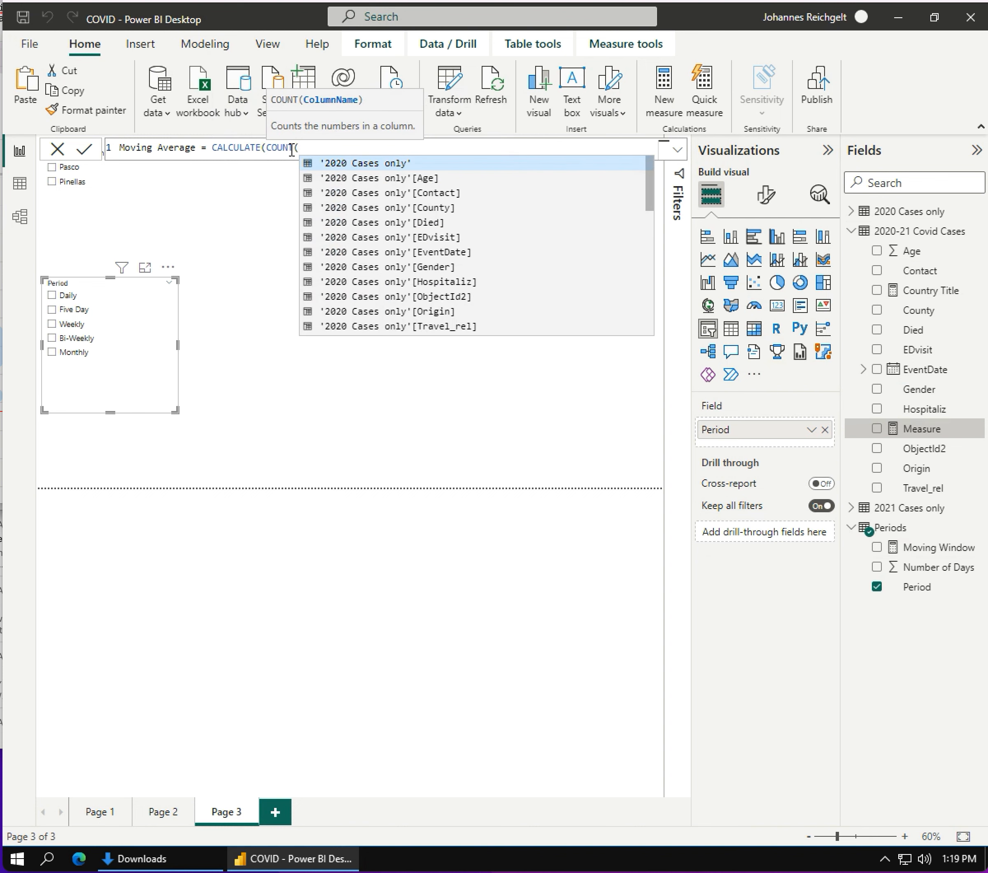
{"action": "type", "text": "'"}
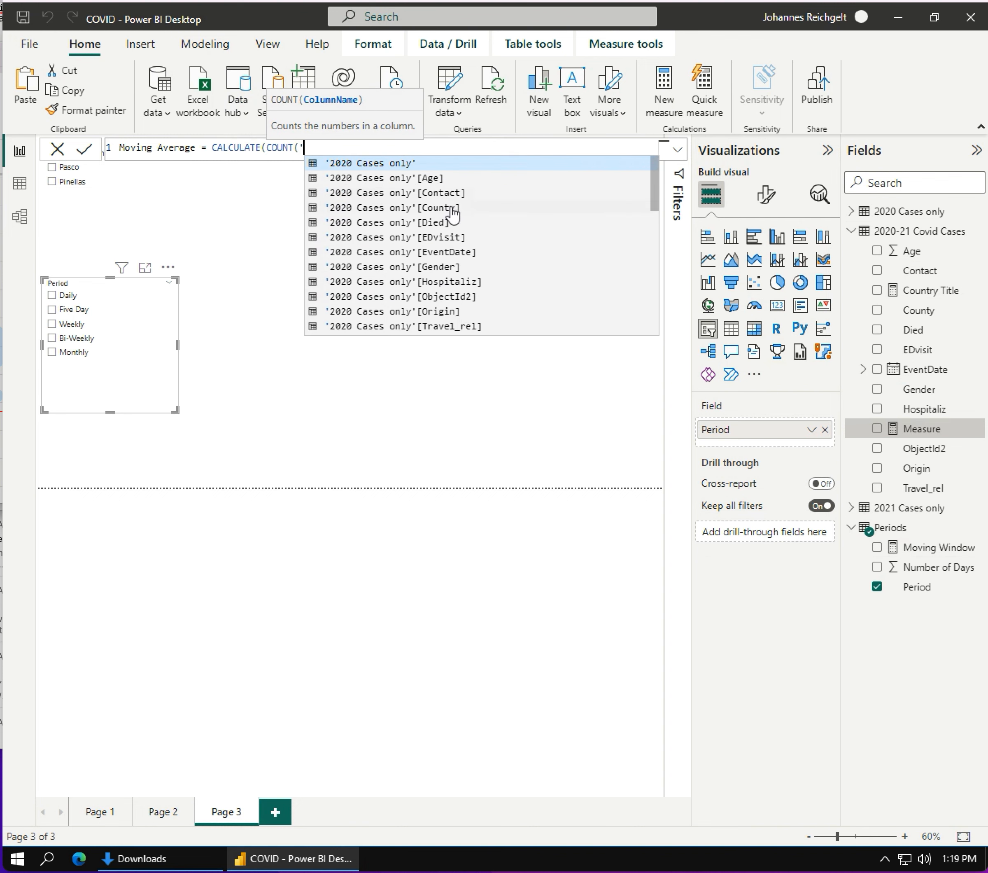
{"action": "scroll", "coordinate": [458, 215], "scroll_direction": "down", "scroll_amount": 2}
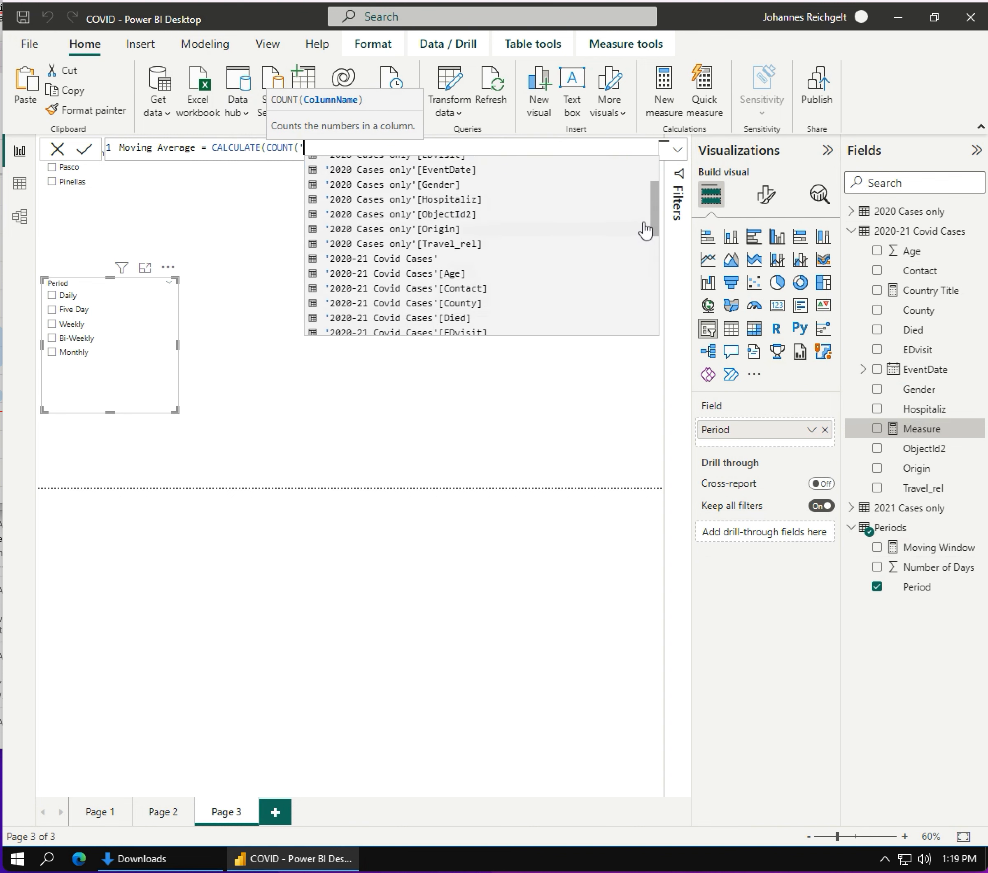
{"action": "left_click_drag", "start_coordinate": [657, 224], "coordinate": [657, 259]}
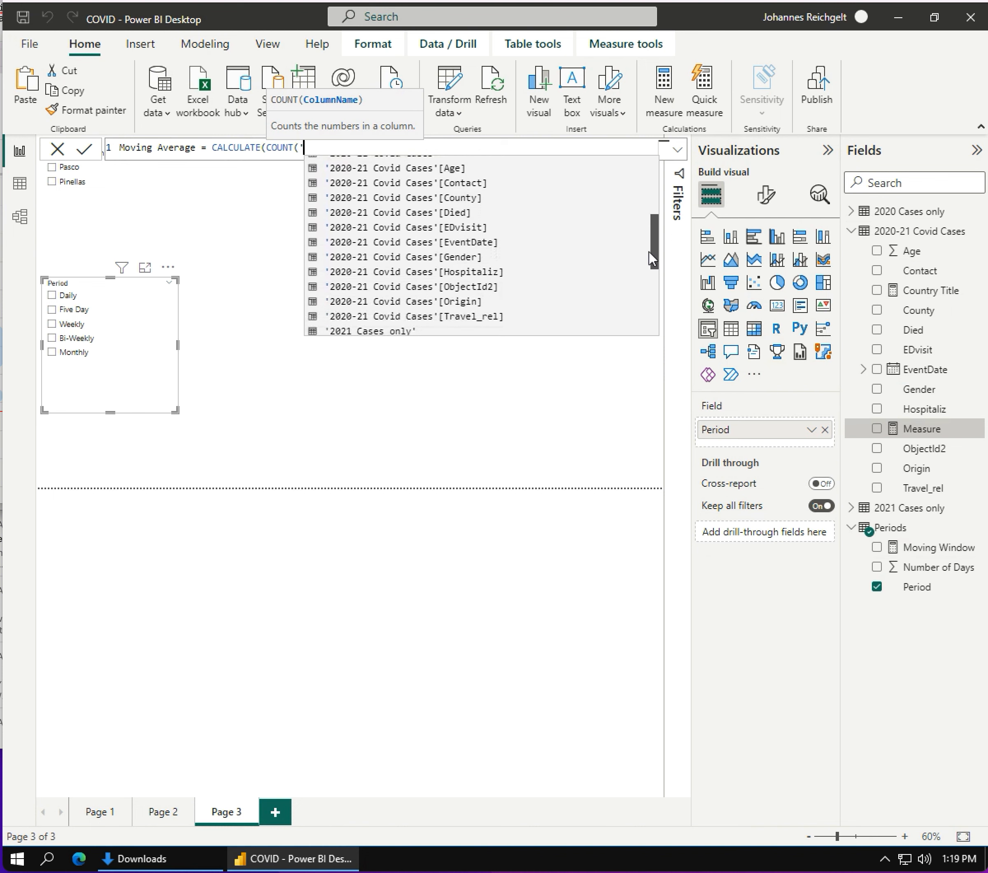
{"action": "left_click", "coordinate": [433, 288]}
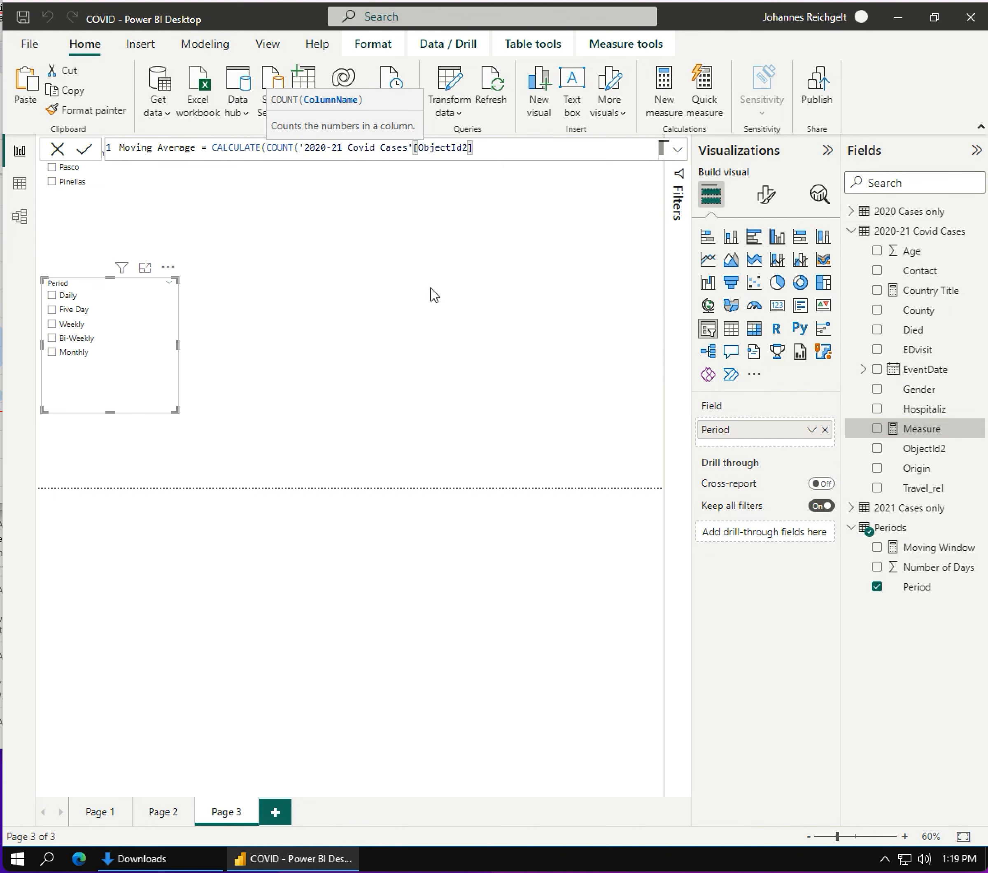
{"action": "type", "text": "), "}
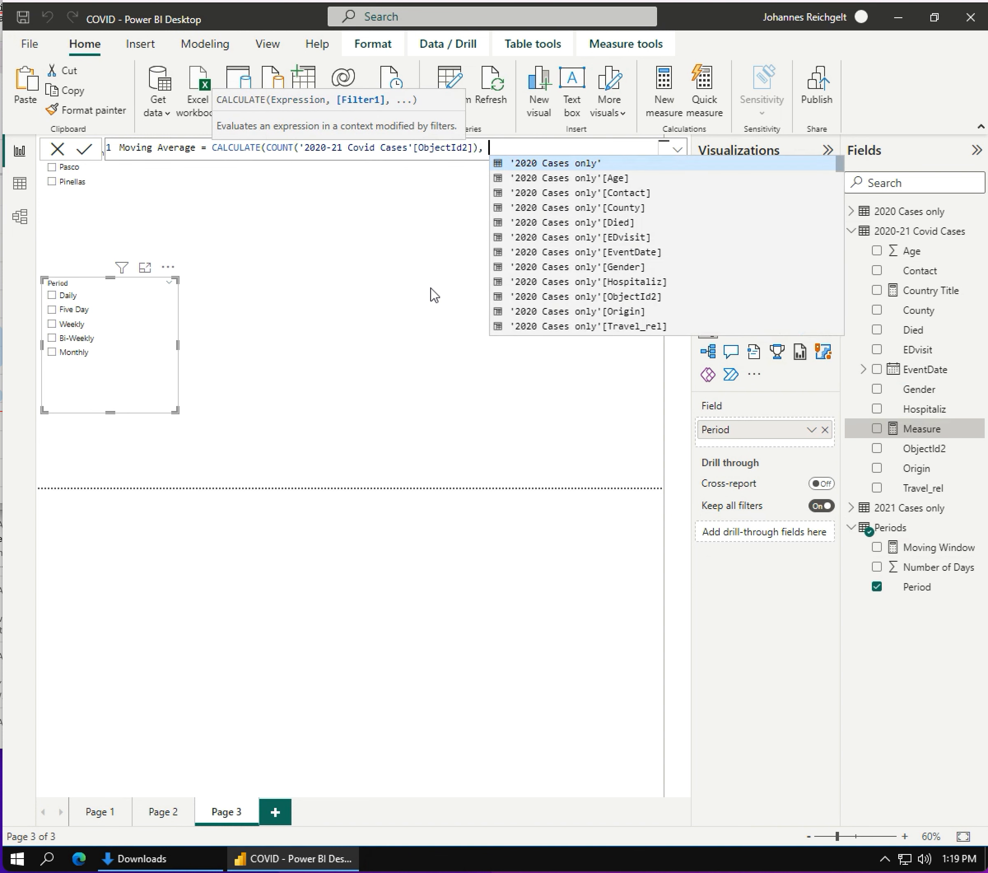
{"action": "type", "text": "DATES"}
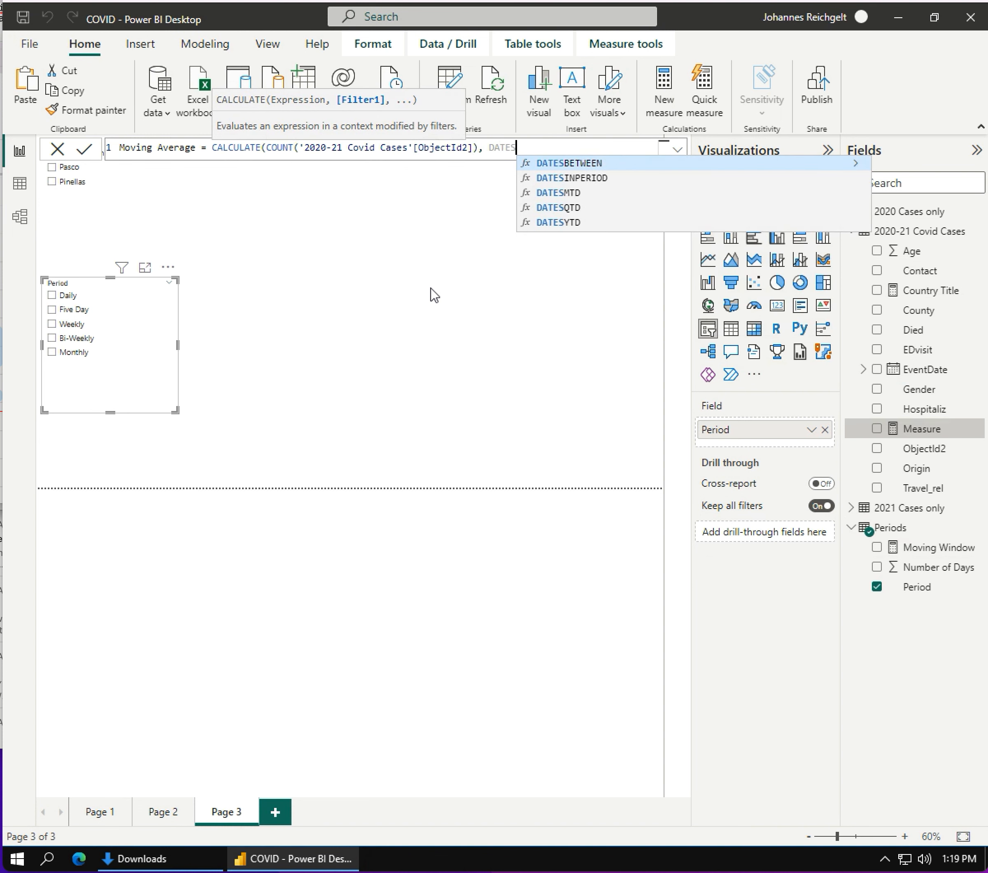
- Add a DATESINPERIOD filter to the Moving Average formula, using '2020-21 Covid Cases'[EventDate] as its dates and removing the extra opening parenthesis
{"action": "left_click", "coordinate": [561, 178]}
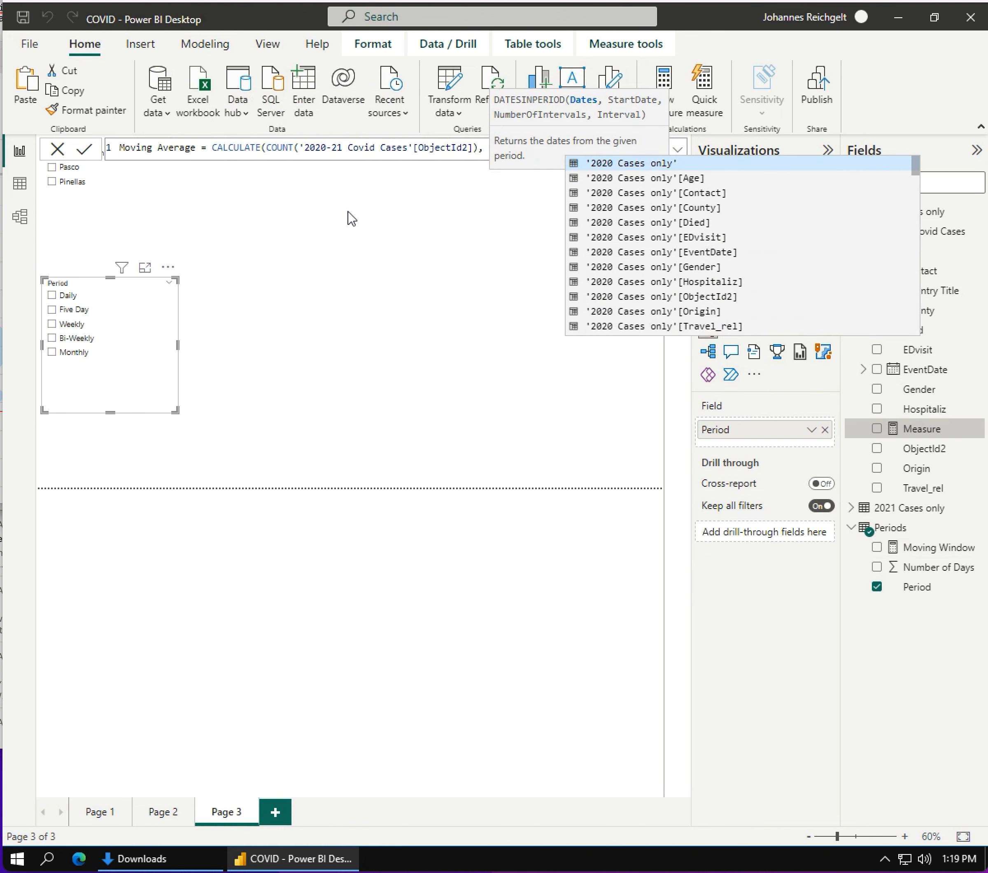
{"action": "type", "text": "(("}
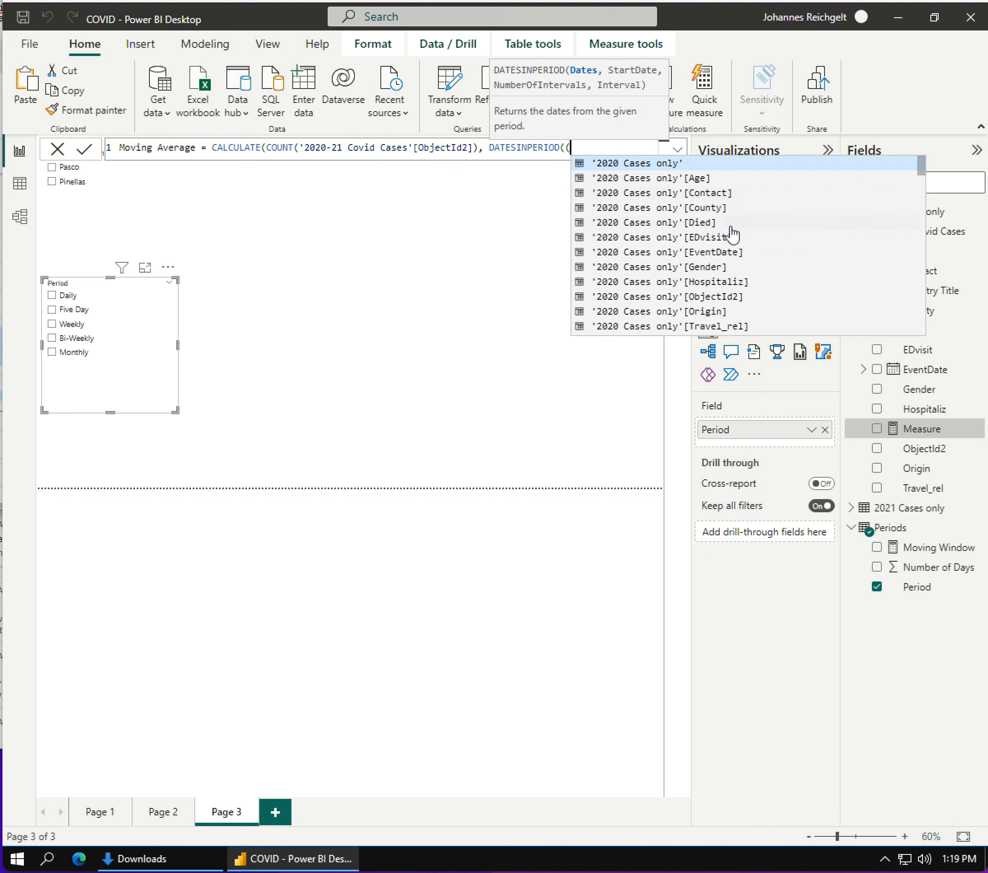
{"action": "scroll", "coordinate": [733, 229], "scroll_direction": "down", "scroll_amount": 8}
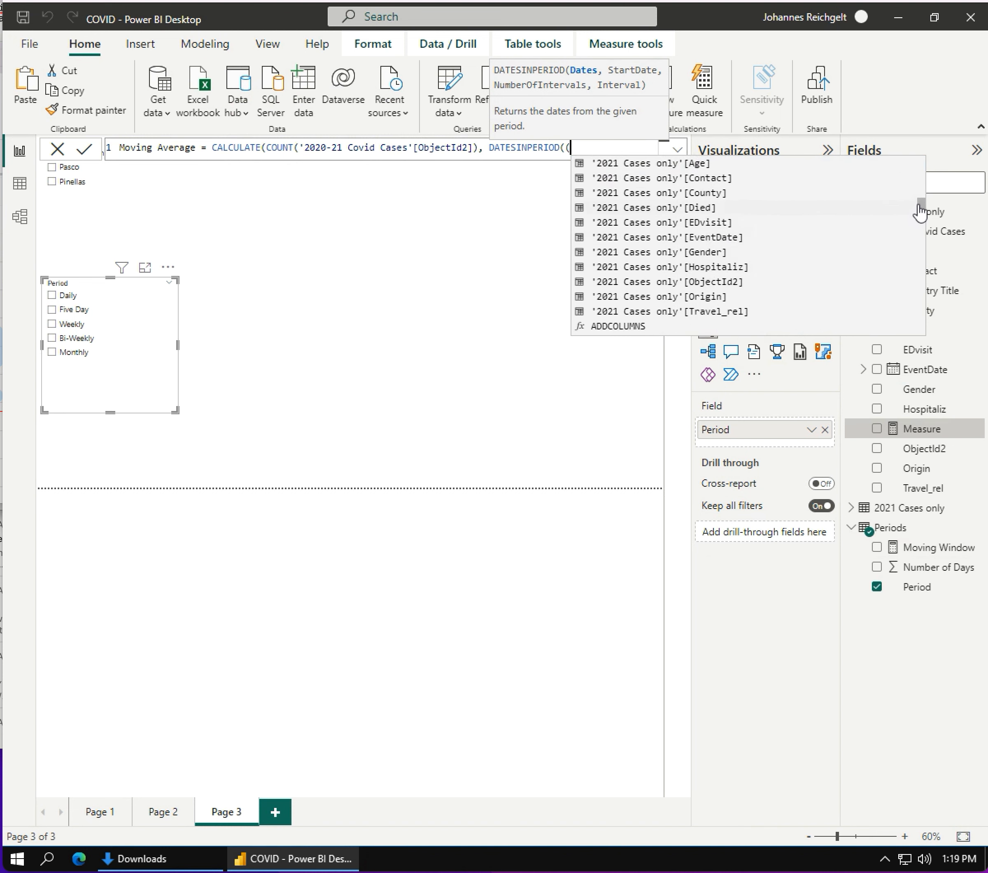
{"action": "left_click_drag", "start_coordinate": [921, 207], "coordinate": [922, 194]}
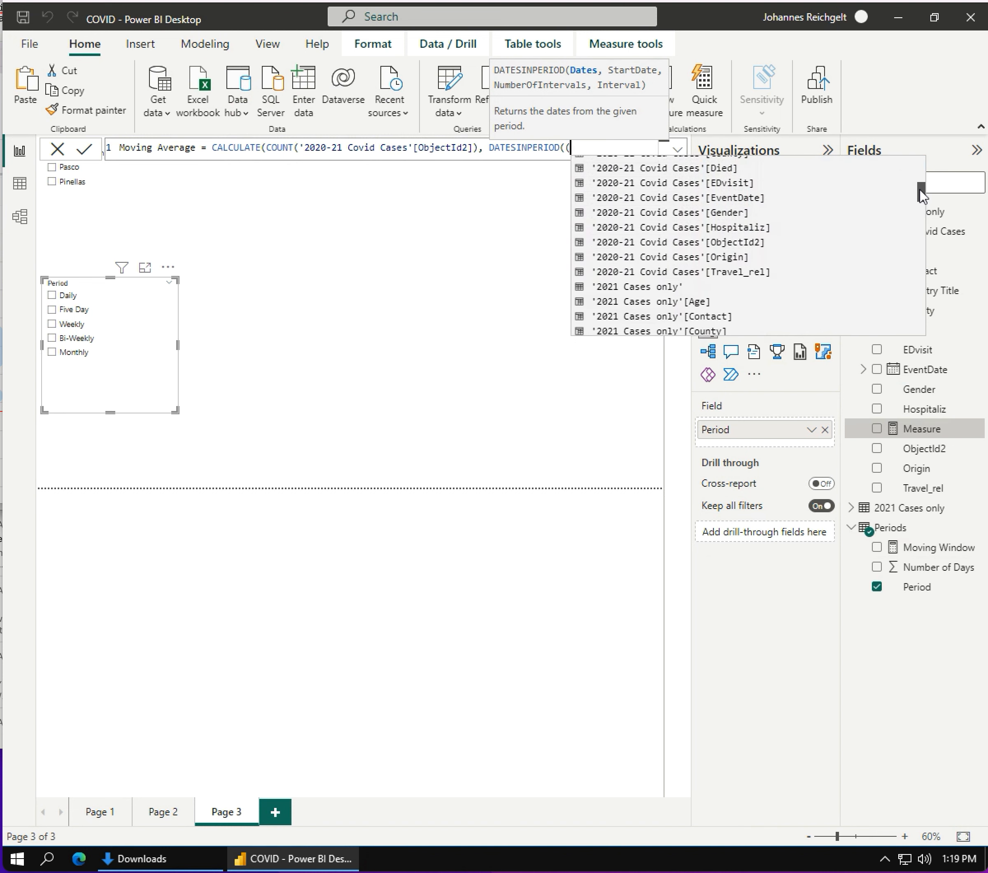
{"action": "left_click", "coordinate": [698, 198]}
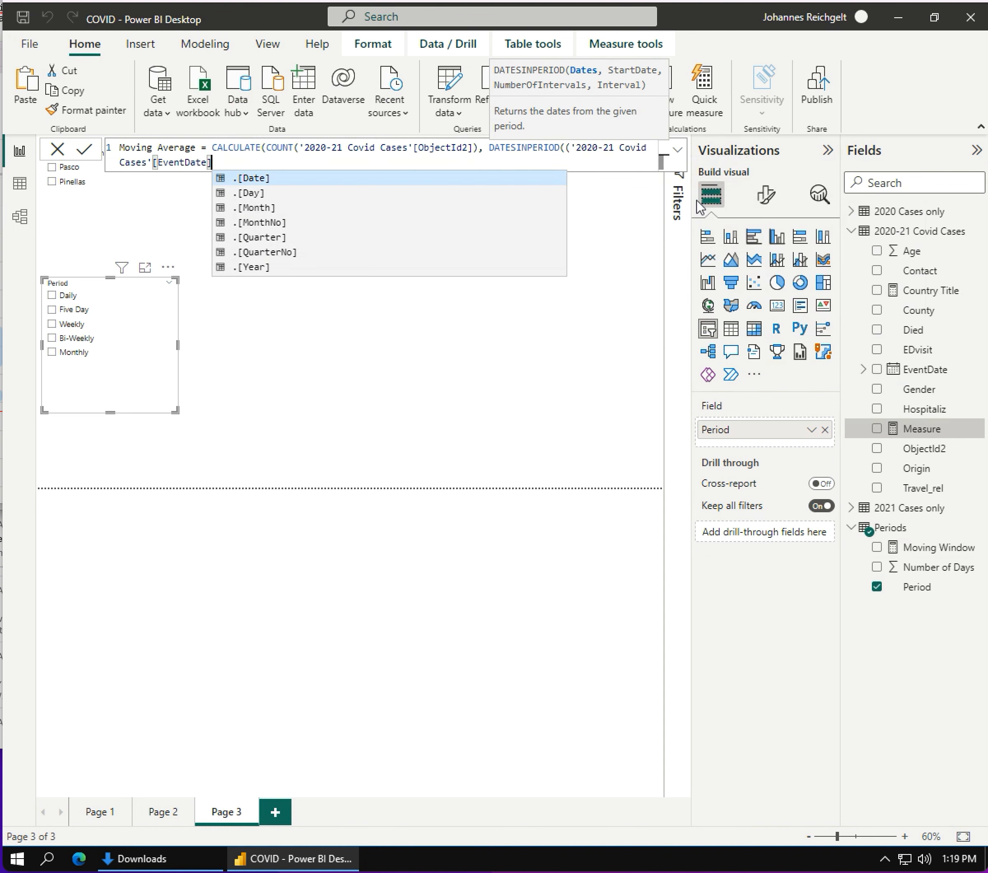
{"action": "key", "text": "Escape"}
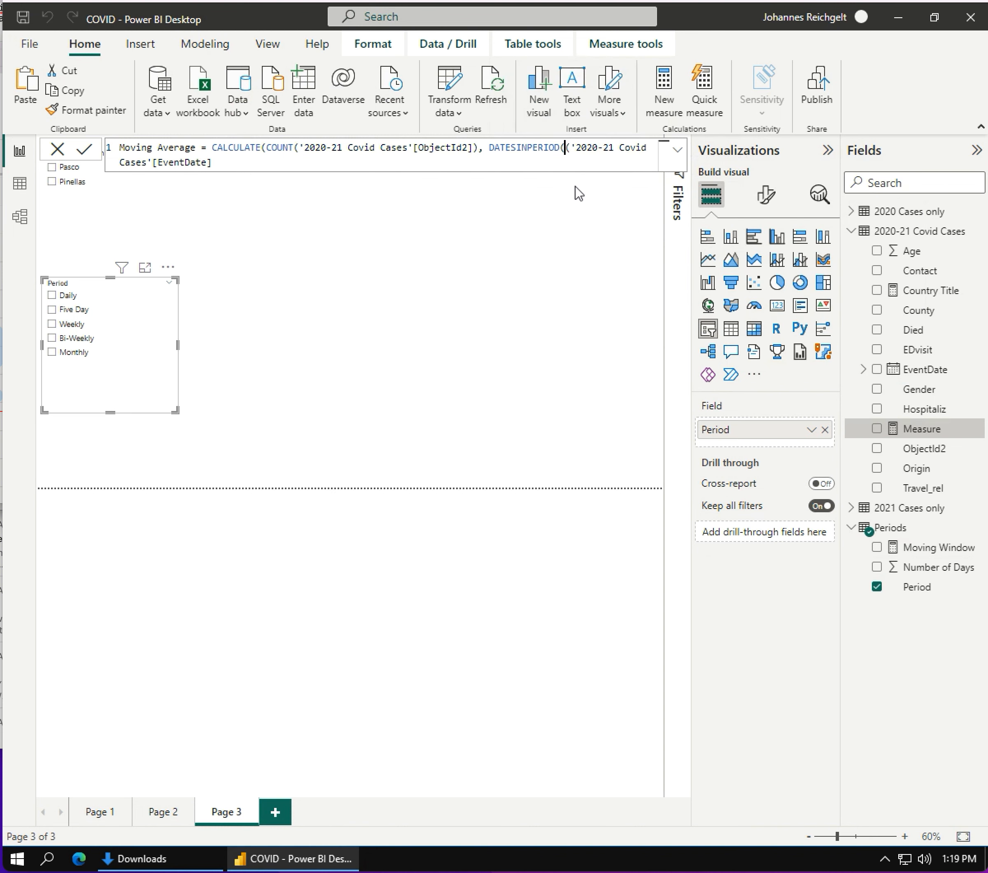
{"action": "left_click", "coordinate": [219, 165]}
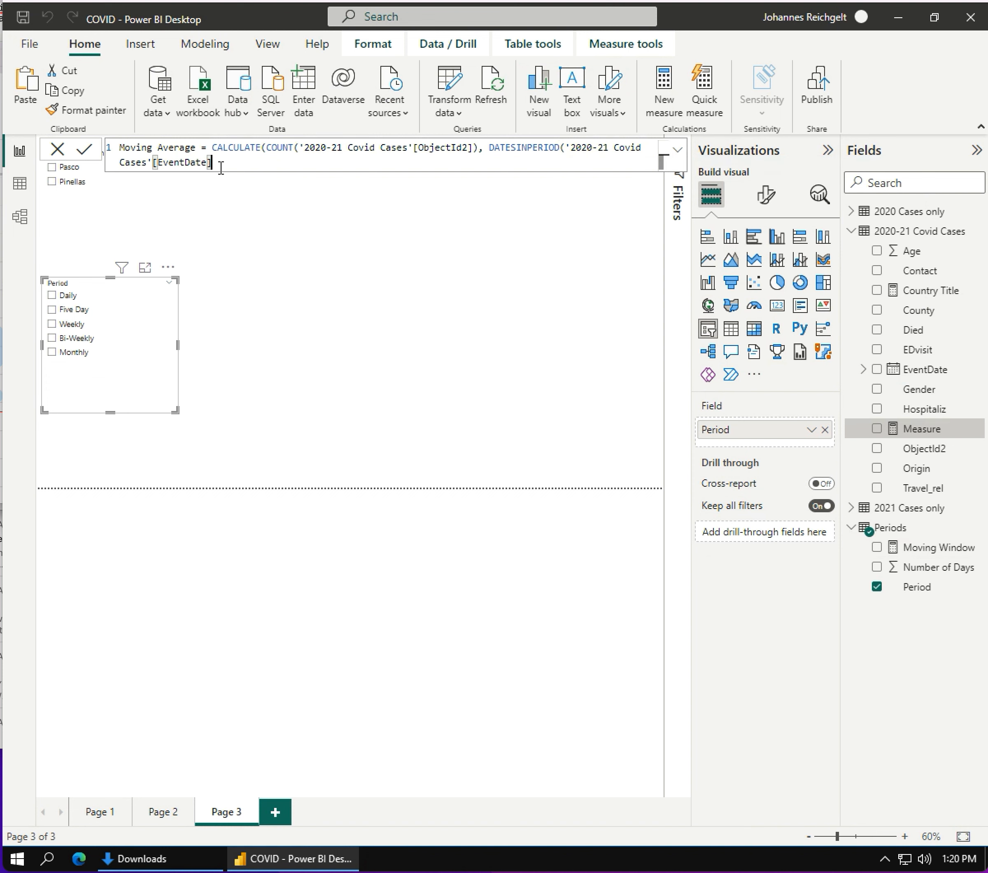
- Set the DATESINPERIOD start date to FIRSTDATE('2020-21 Covid Cases'[EventDate])
{"action": "type", "text": ","}
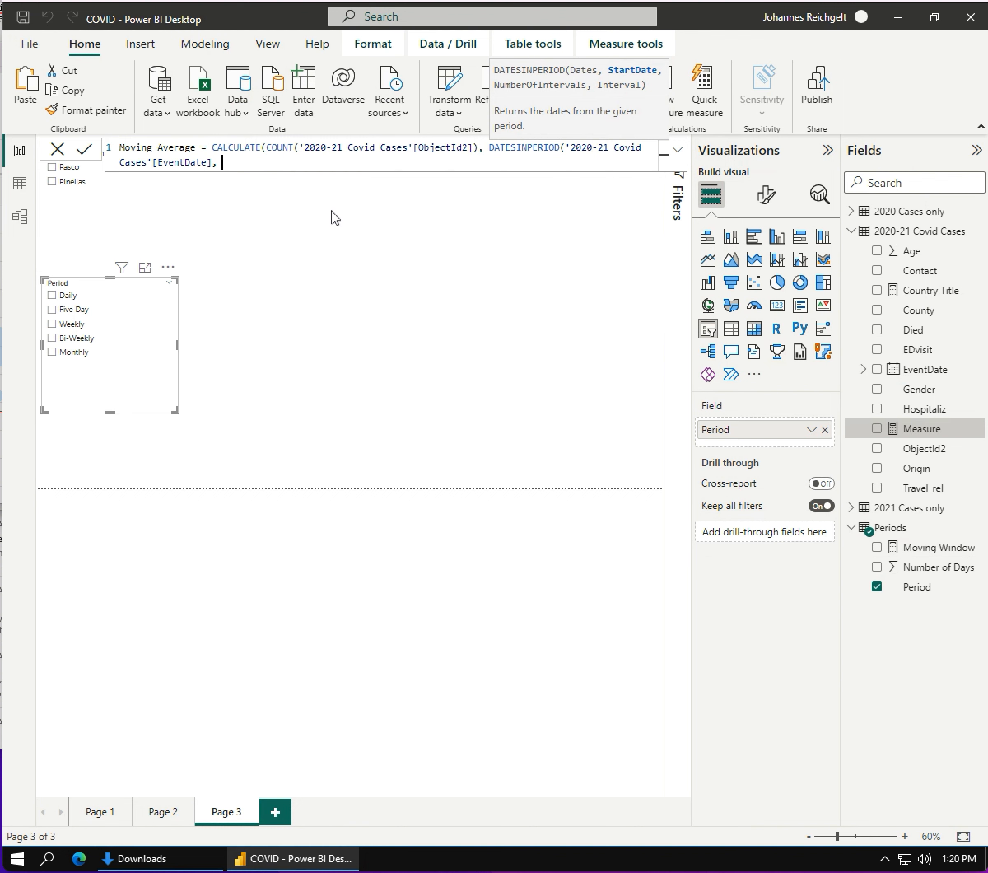
{"action": "type", "text": " FIR"}
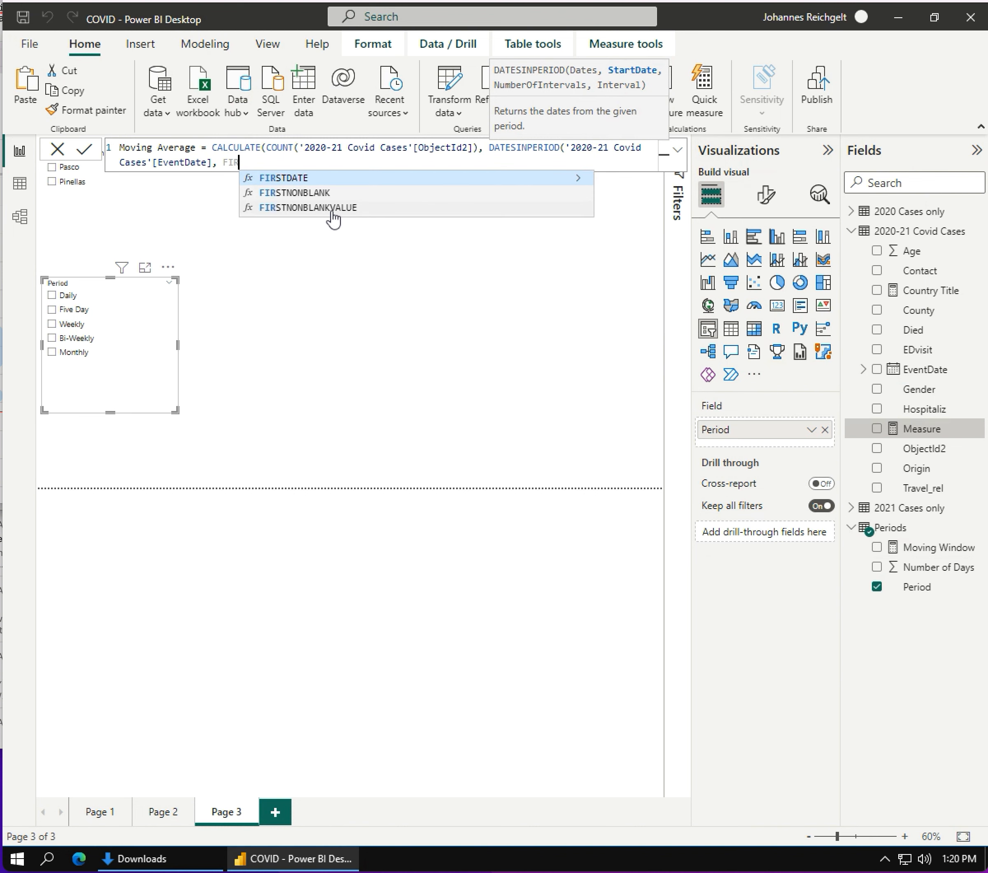
{"action": "left_click", "coordinate": [293, 181]}
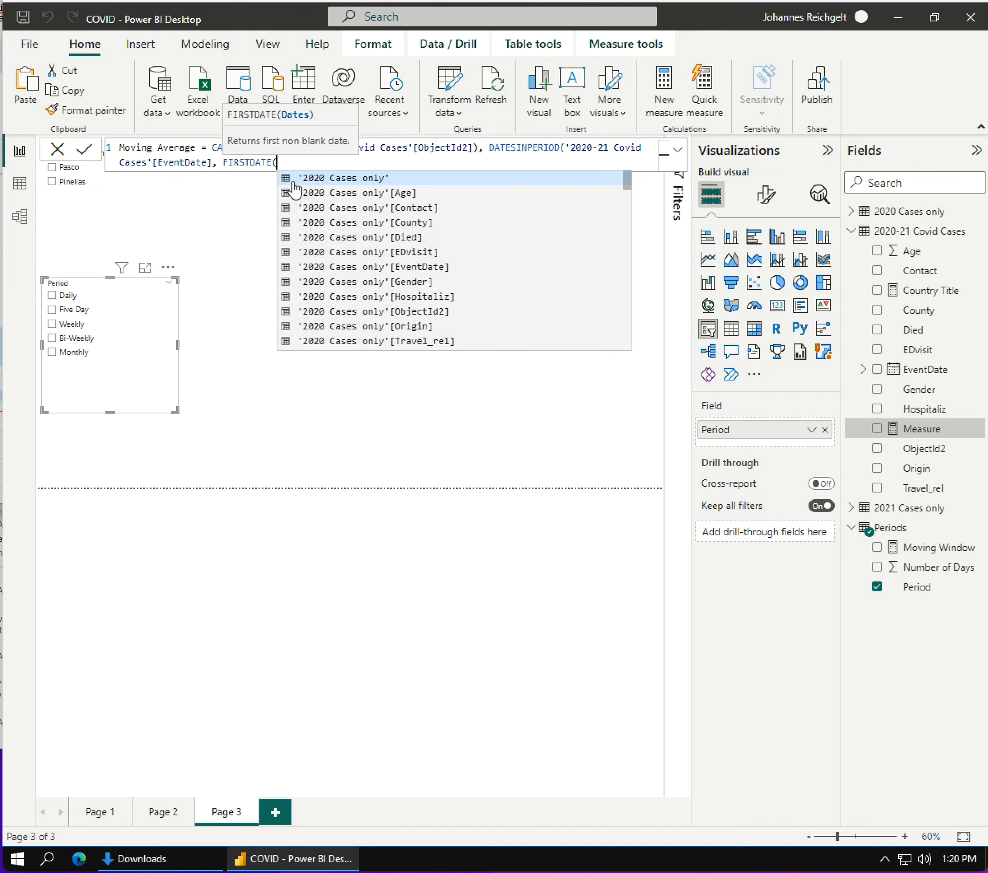
{"action": "left_click_drag", "start_coordinate": [629, 183], "coordinate": [629, 207]}
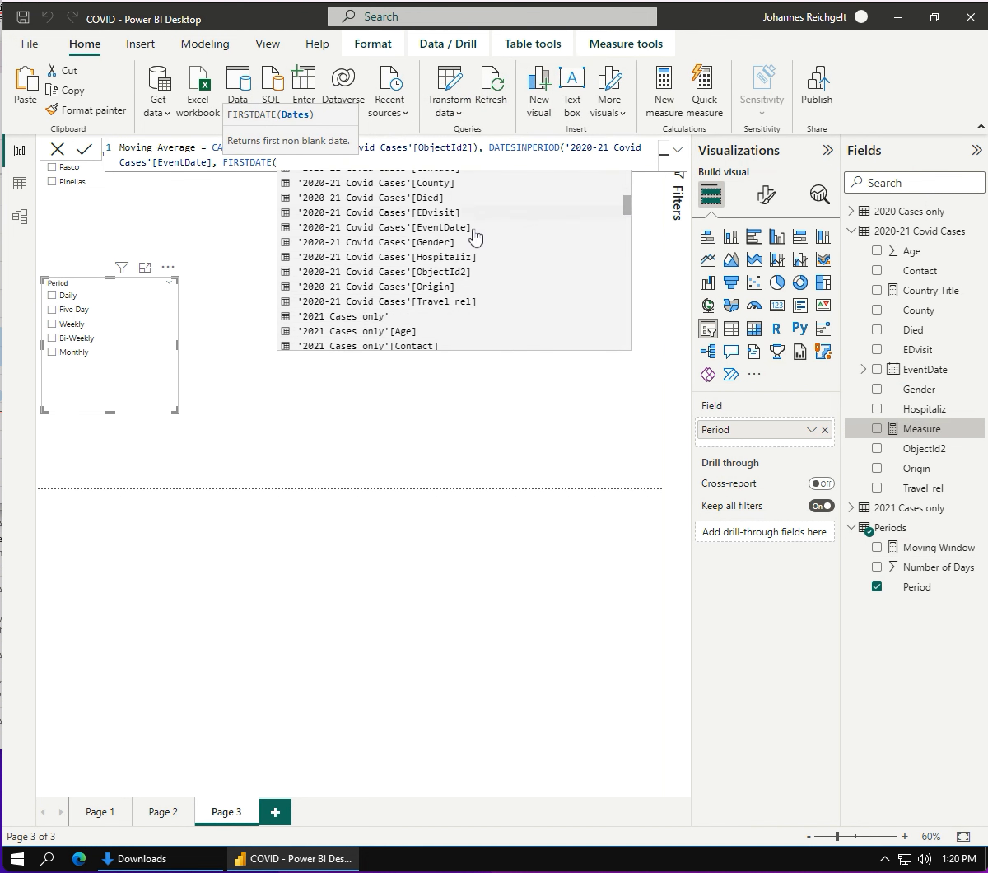
{"action": "left_click", "coordinate": [361, 229]}
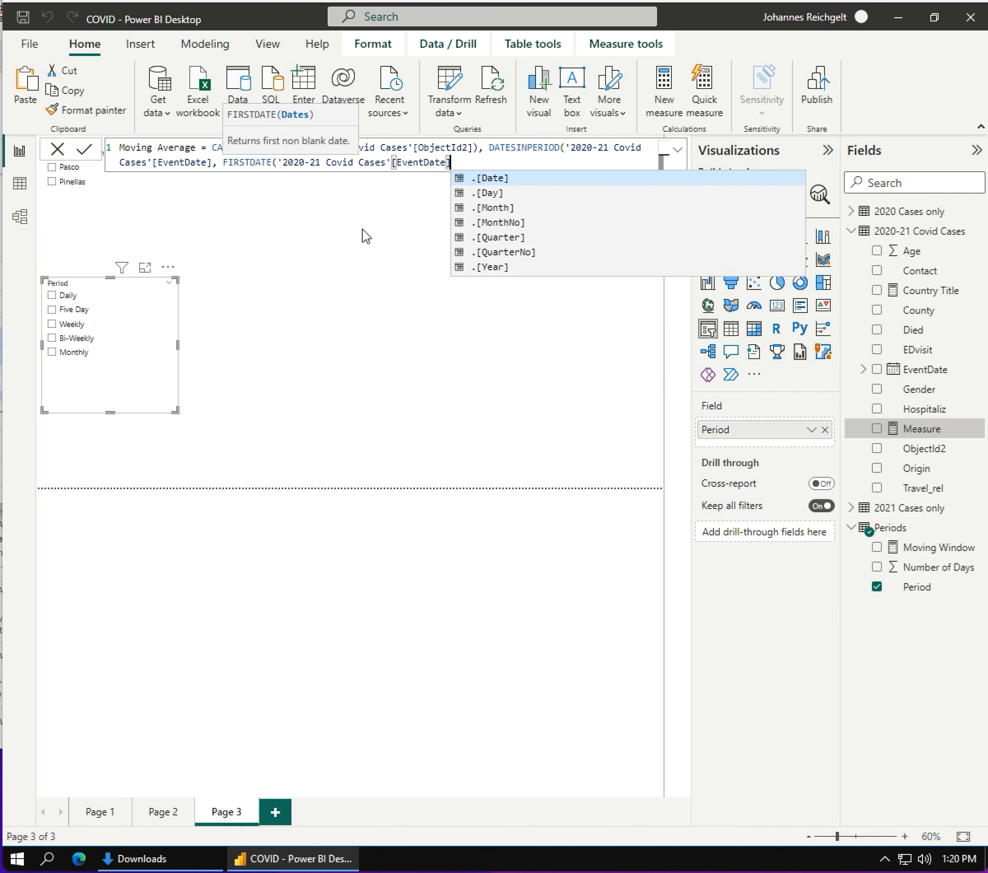
{"action": "type", "text": ")"}
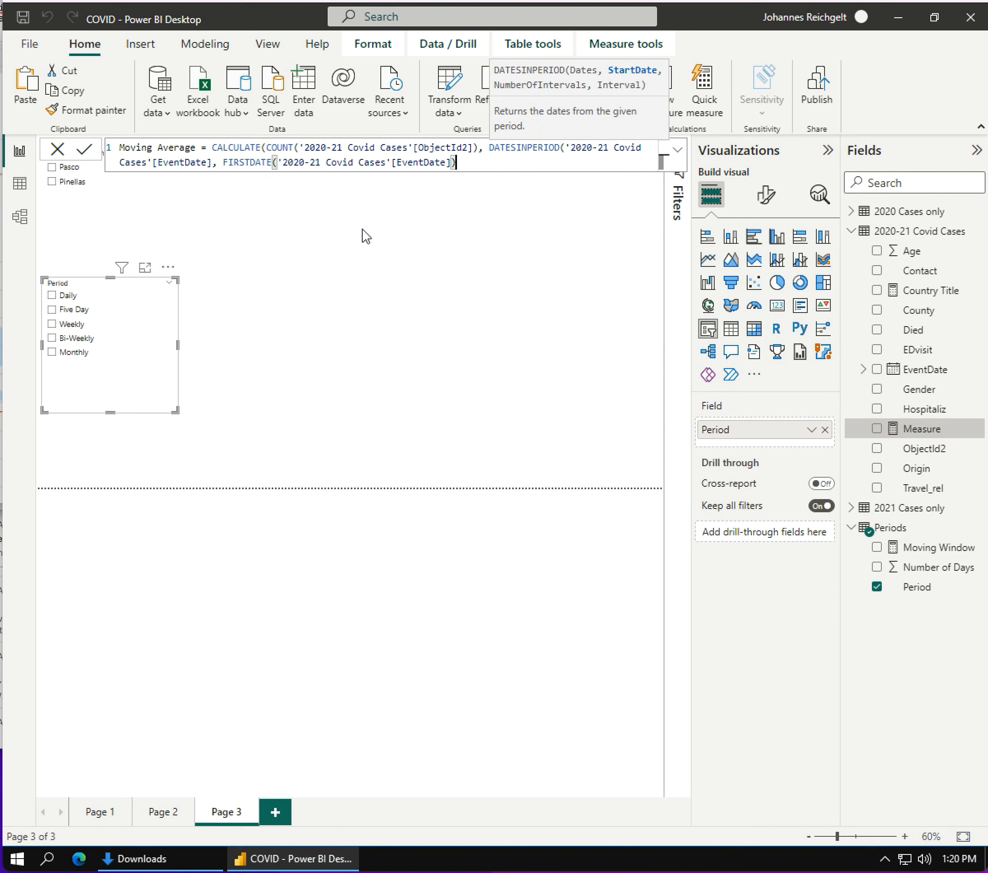
{"action": "type", "text": ", 'Per"}
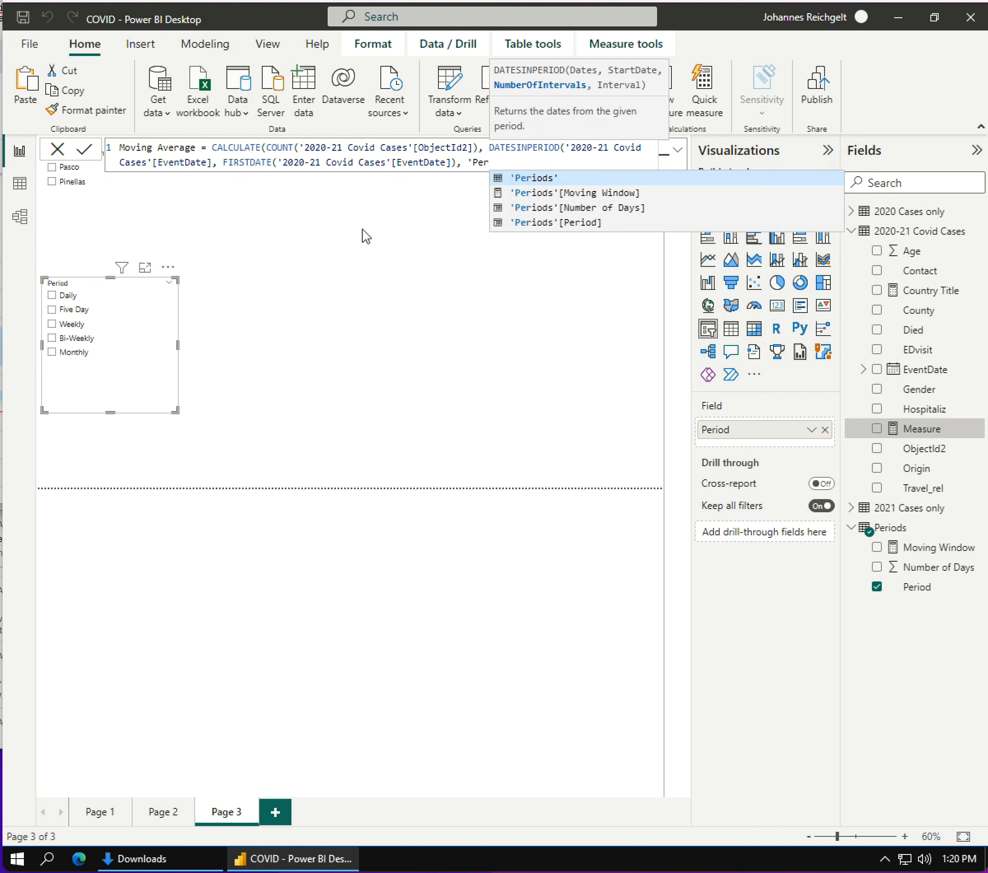
- Complete DATESINPERIOD with 'Periods'[Moving Window] as the number of intervals and DAY as the interval, closing the CALCULATE expression
{"action": "left_click", "coordinate": [550, 195]}
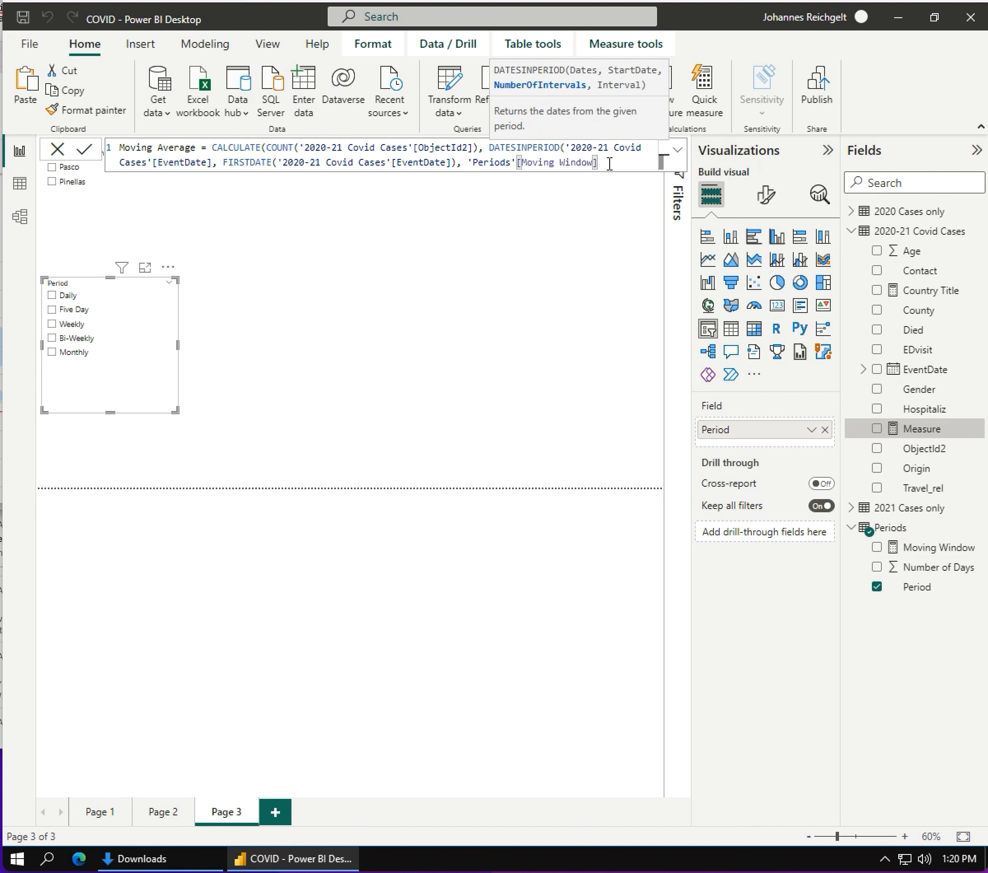
{"action": "type", "text": ", "}
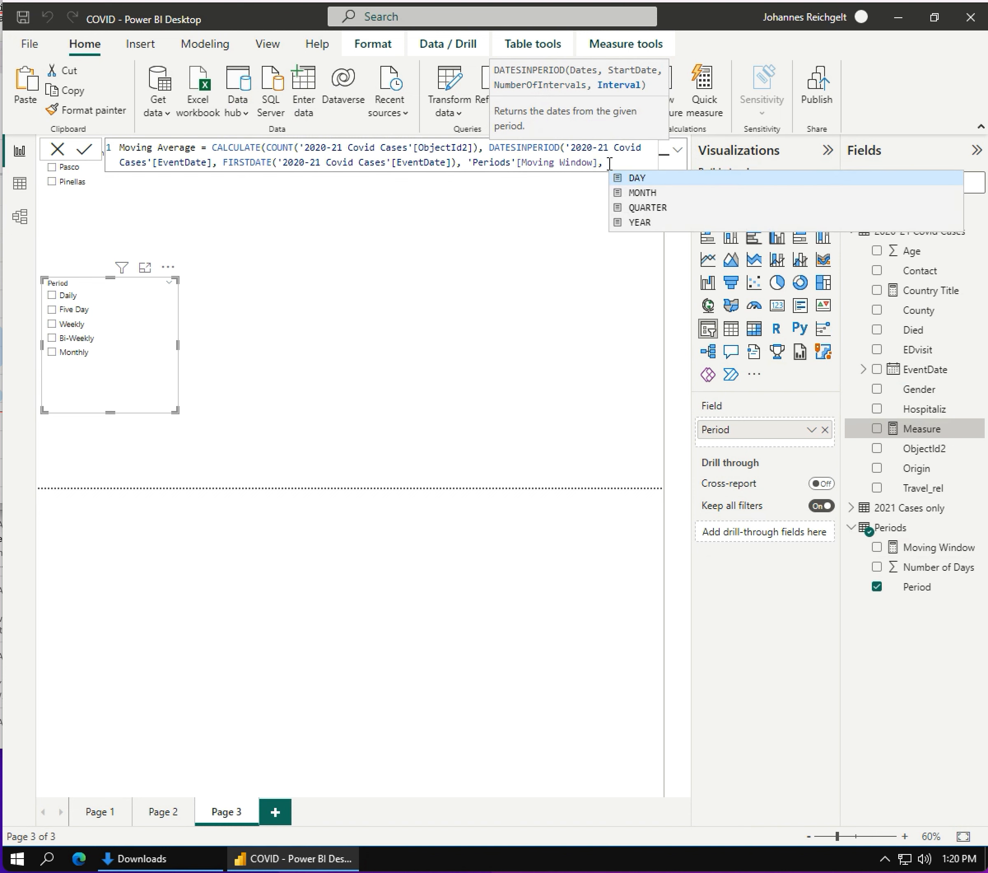
{"action": "type", "text": "DA"}
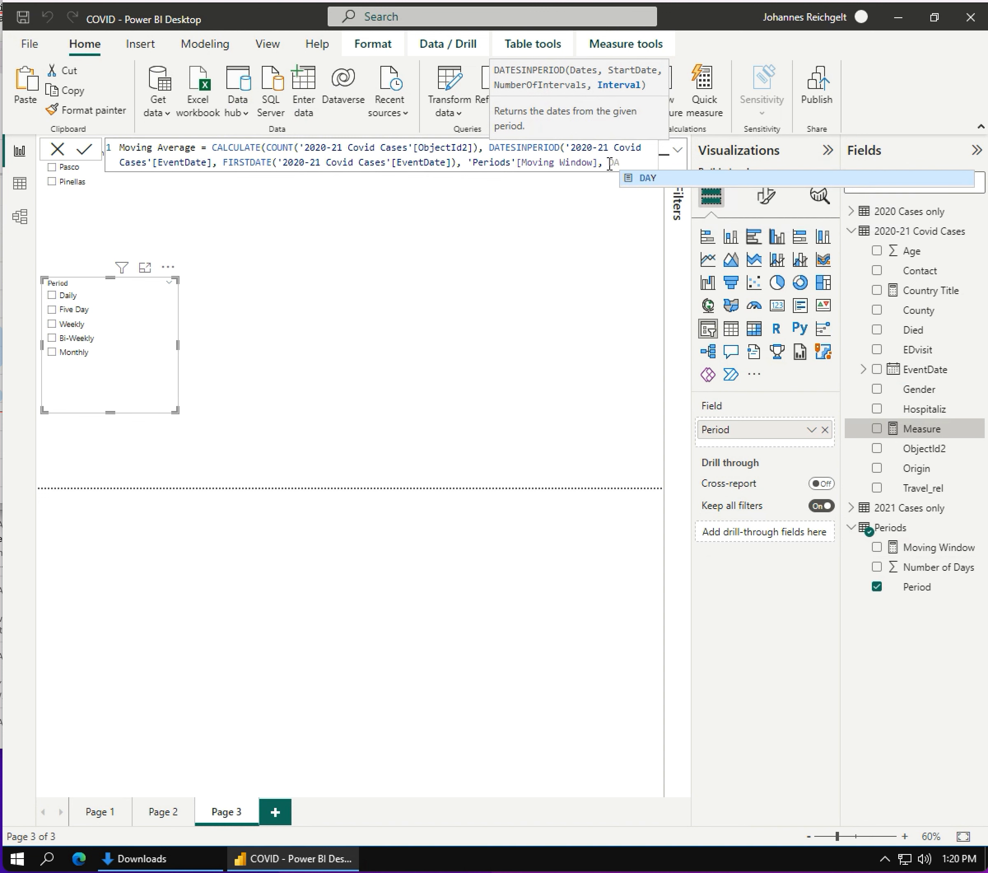
{"action": "type", "text": "Y"}
{"action": "type", "text": ")"}
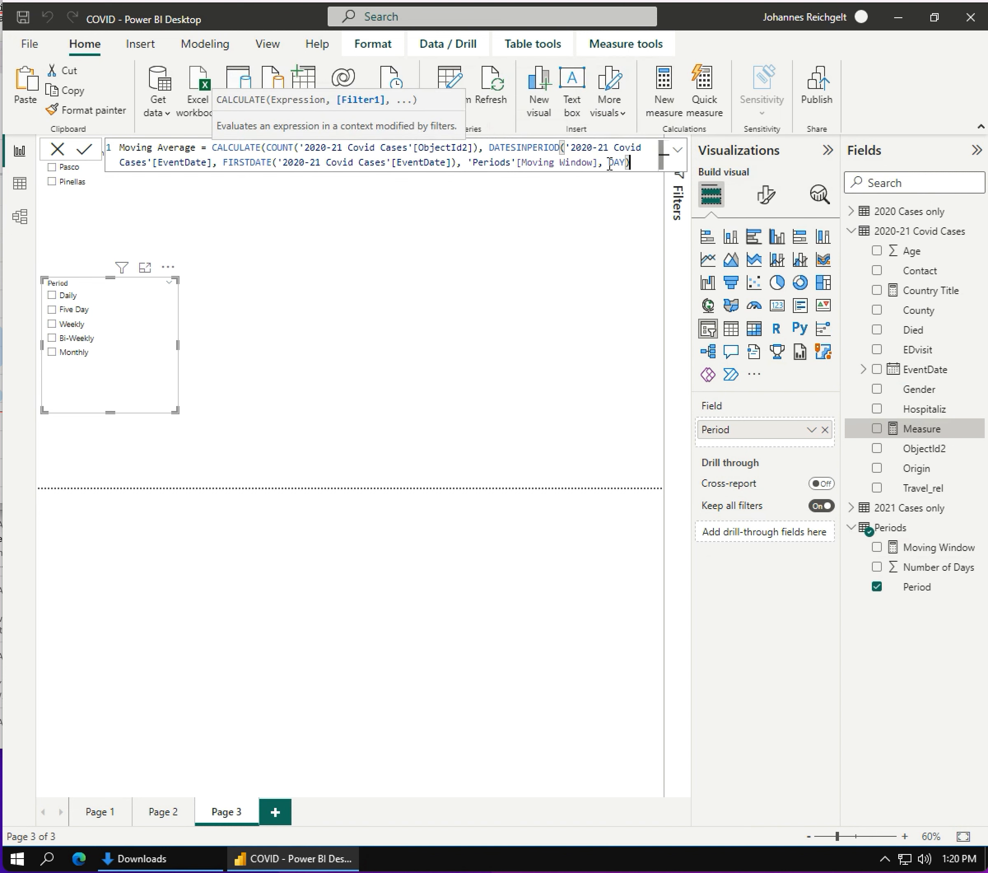
{"action": "type", "text": ")"}
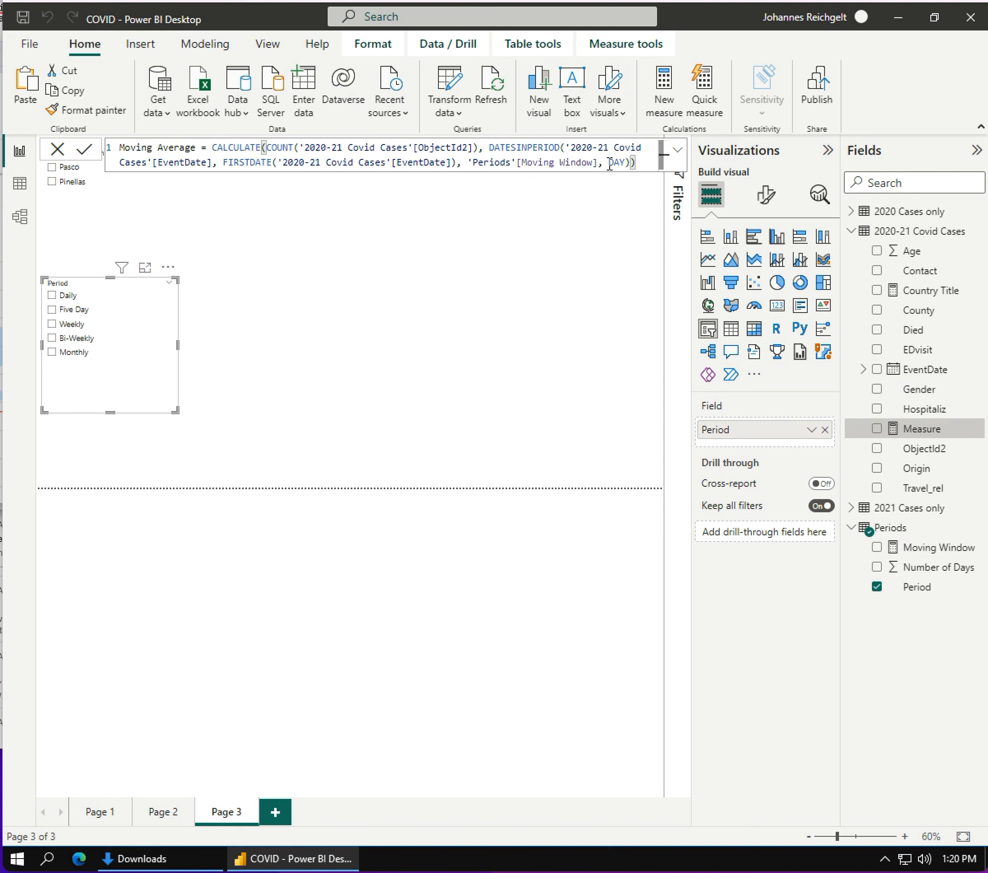
{"action": "type", "text": "/'Per"}
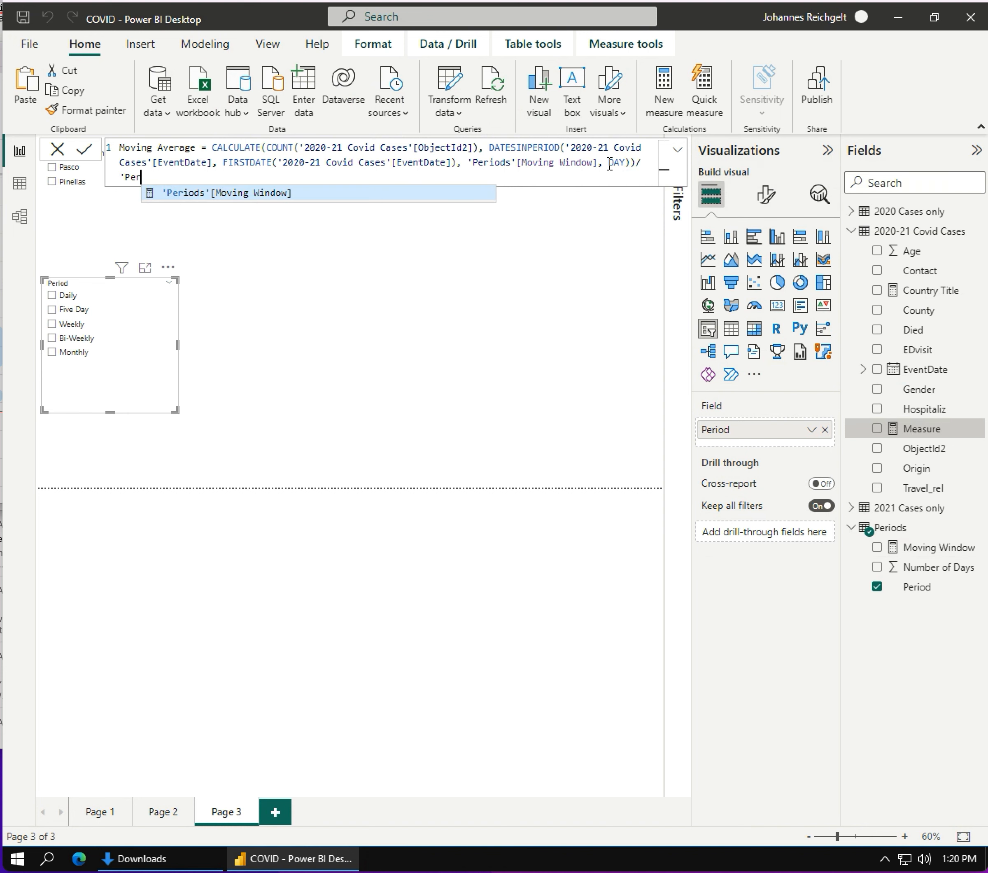
- Divide the CALCULATE result by 'Periods'[Moving Window], commit the Moving Average measure and close the formula editor
{"action": "left_click", "coordinate": [249, 195]}
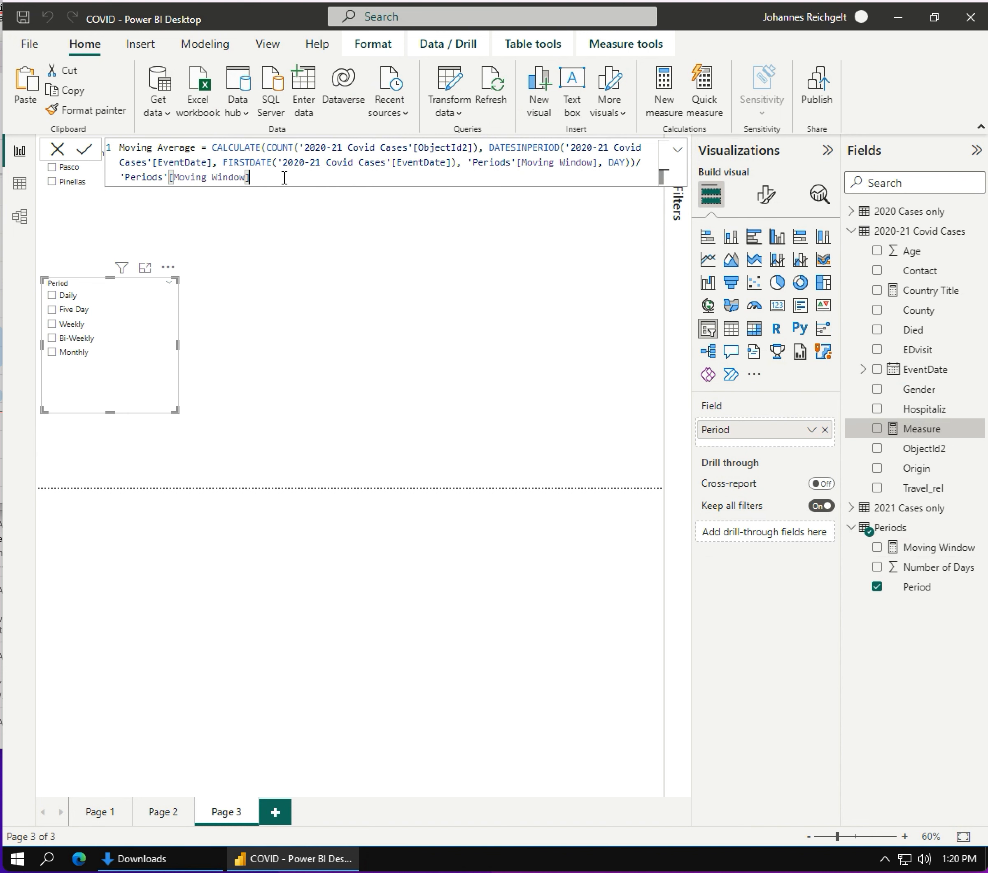
{"action": "key", "text": "Return"}
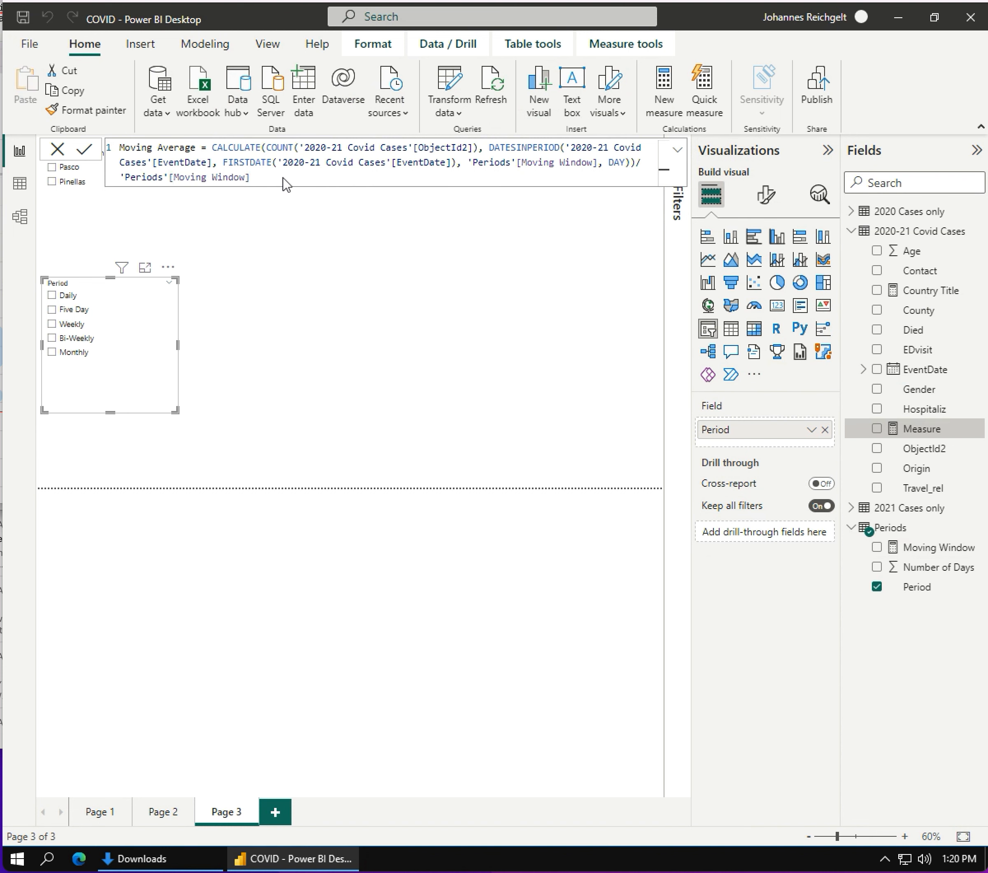
{"action": "left_click", "coordinate": [86, 152]}
{"action": "left_click", "coordinate": [57, 152]}
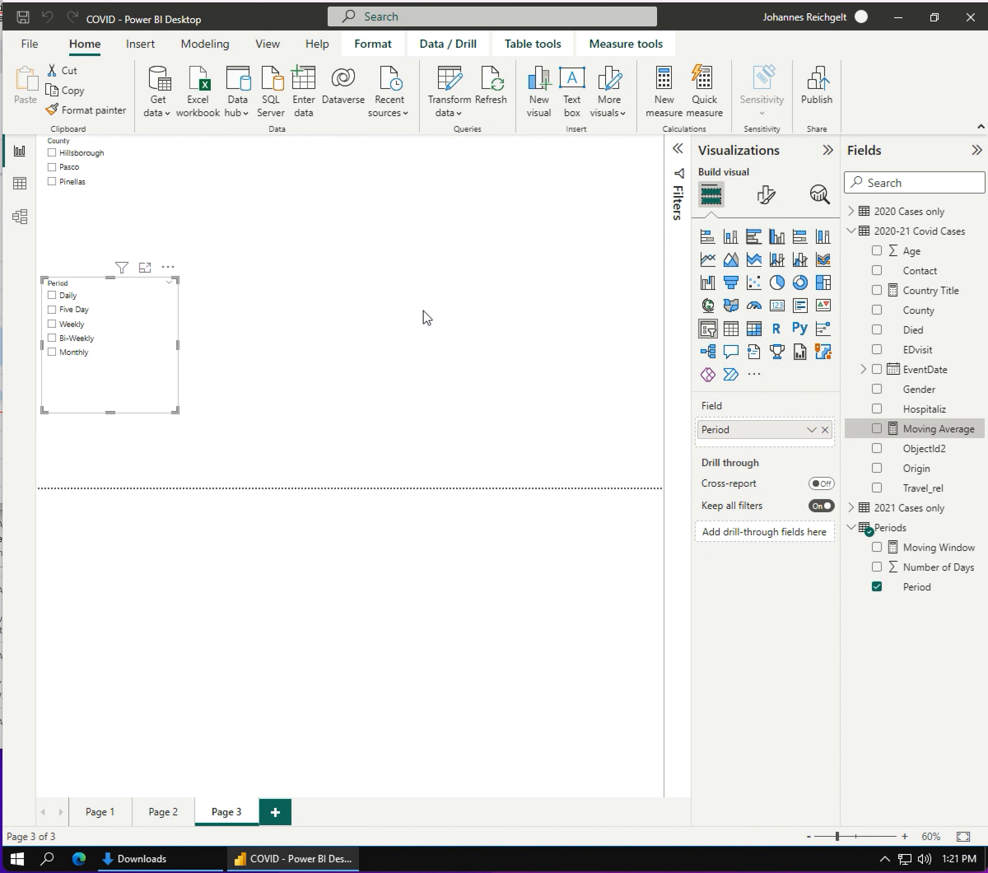
- Insert a line chart on Page 3 and size it to fill the page area beside the County and Period slicers
{"action": "left_click", "coordinate": [470, 314]}
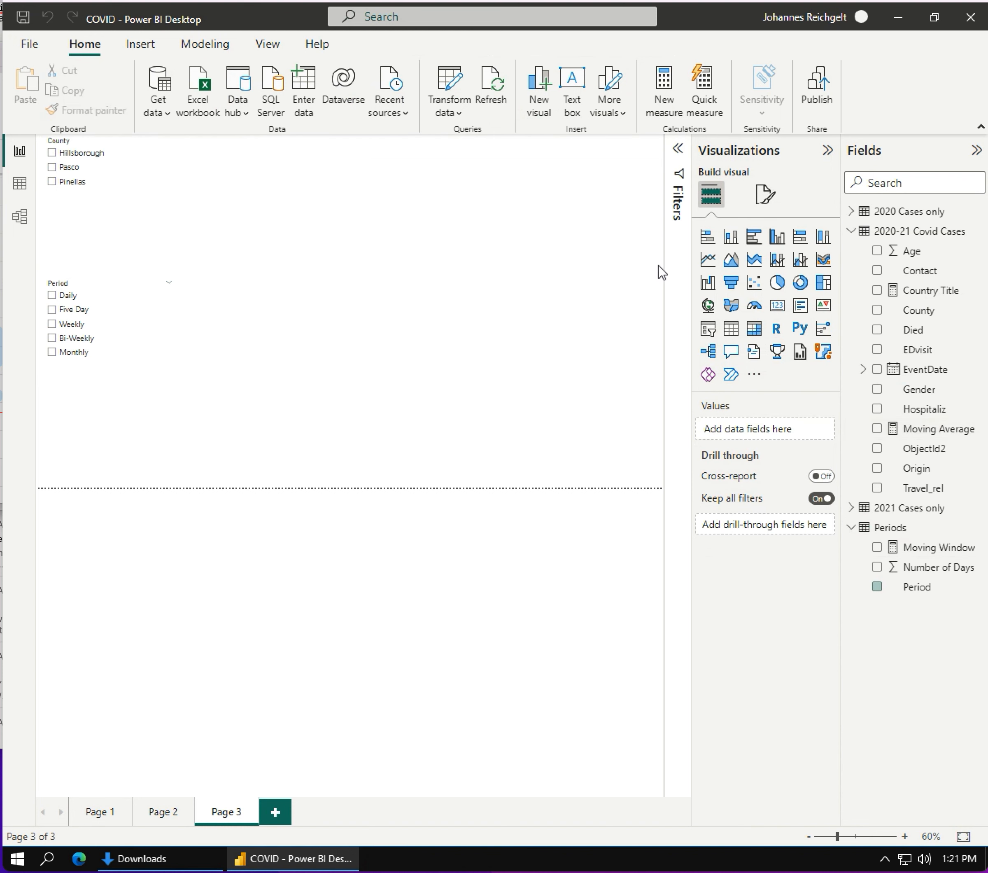
{"action": "left_click", "coordinate": [708, 259]}
{"action": "left_click_drag", "start_coordinate": [88, 449], "coordinate": [176, 168]}
{"action": "left_click_drag", "start_coordinate": [254, 207], "coordinate": [660, 489]}
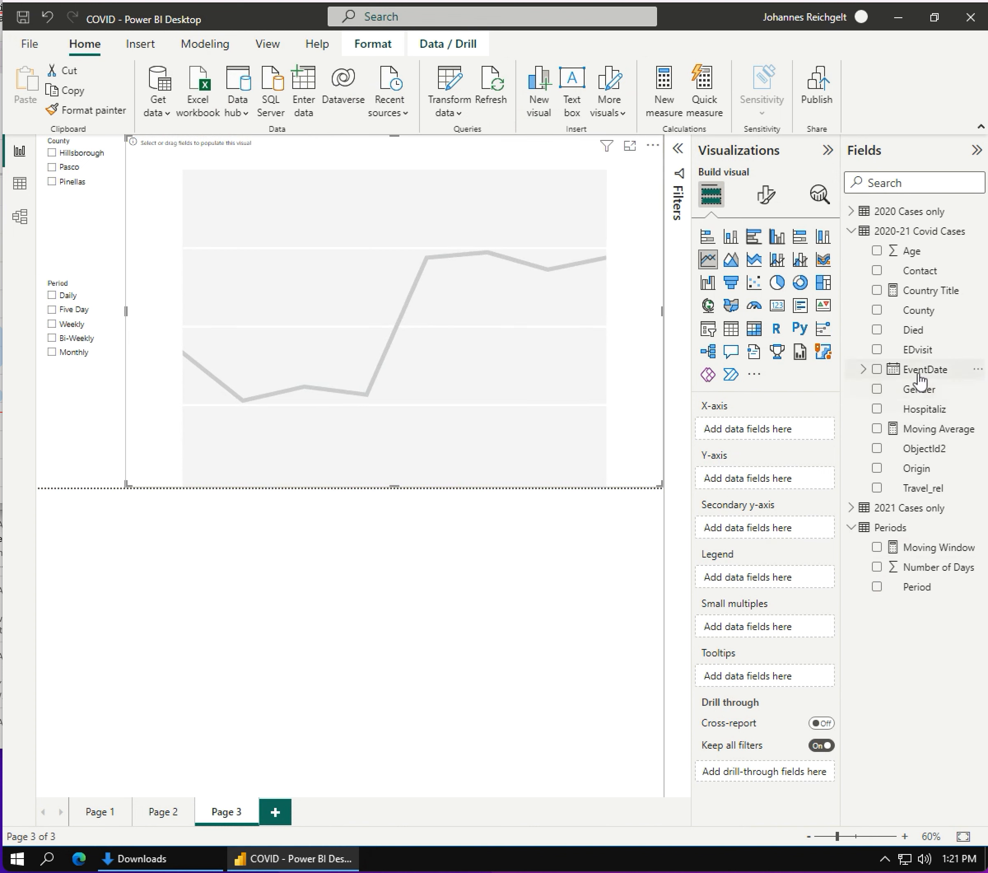
- Put EventDate on the line chart's X-axis as the plain EventDate field instead of the Date Hierarchy
{"action": "left_click_drag", "start_coordinate": [919, 373], "coordinate": [775, 443]}
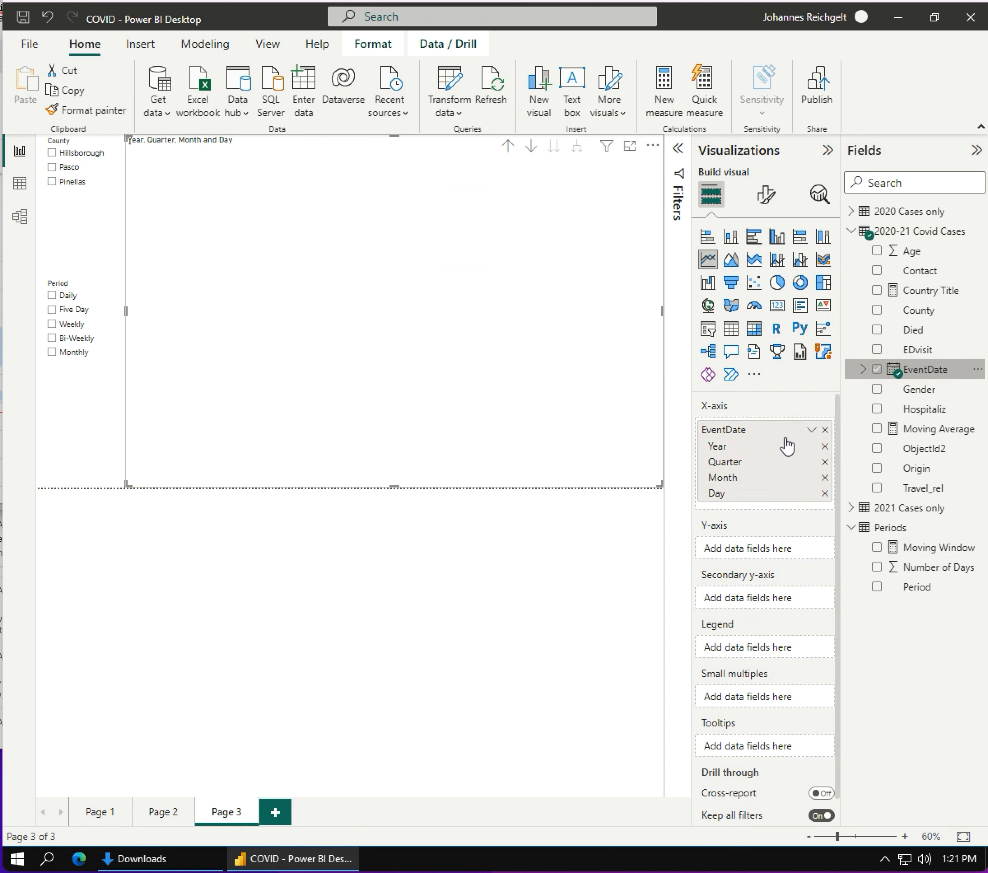
{"action": "left_click", "coordinate": [812, 432]}
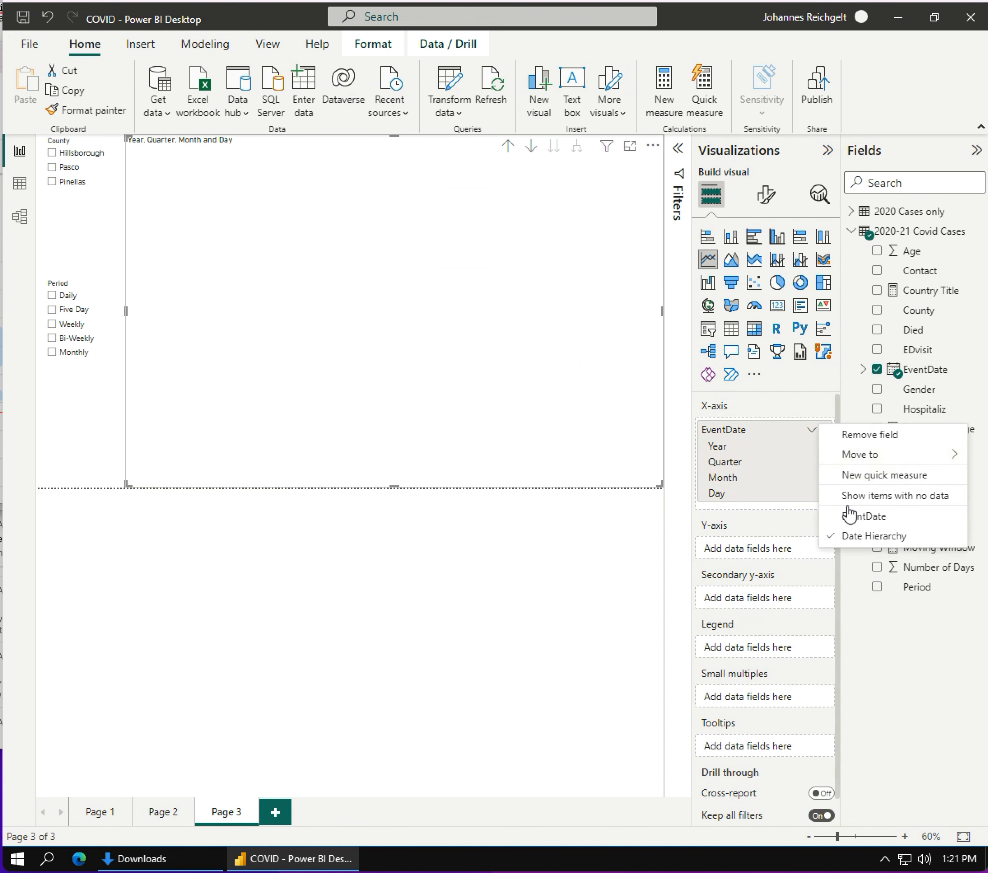
{"action": "left_click", "coordinate": [865, 521]}
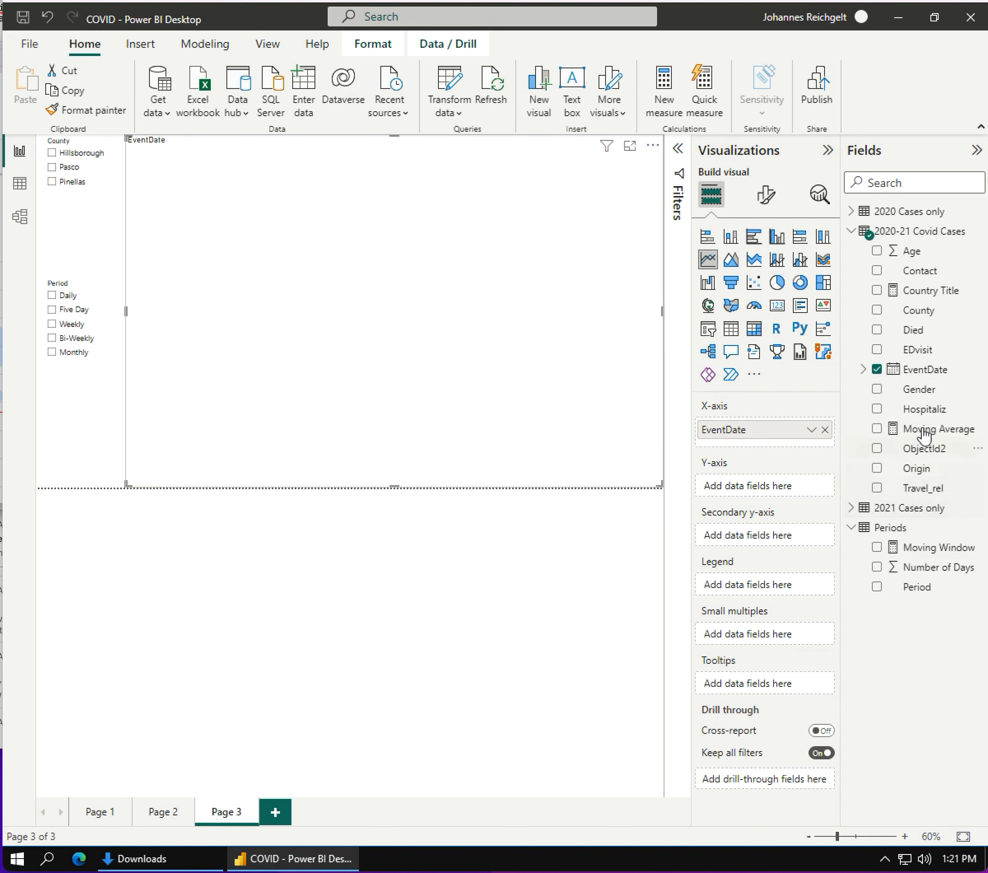